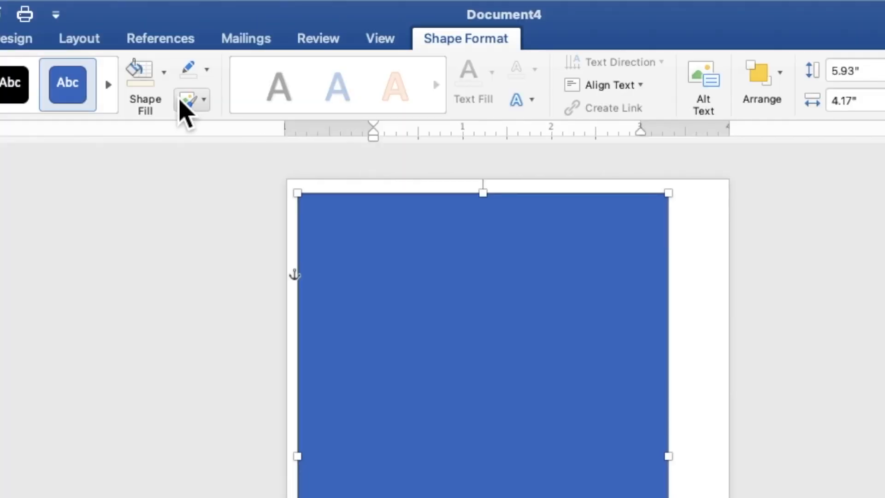
Step: Give the rectangle the cream recent-colour fill and no outline
left_click(232, 25)
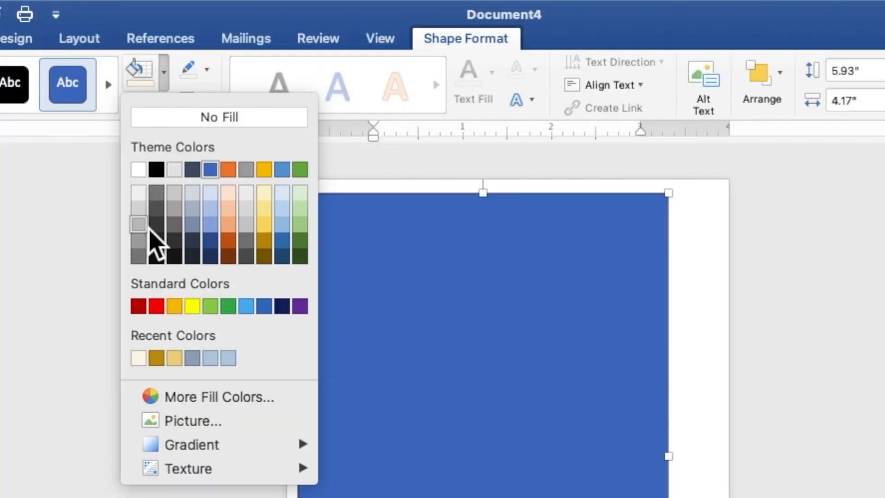
left_click(142, 362)
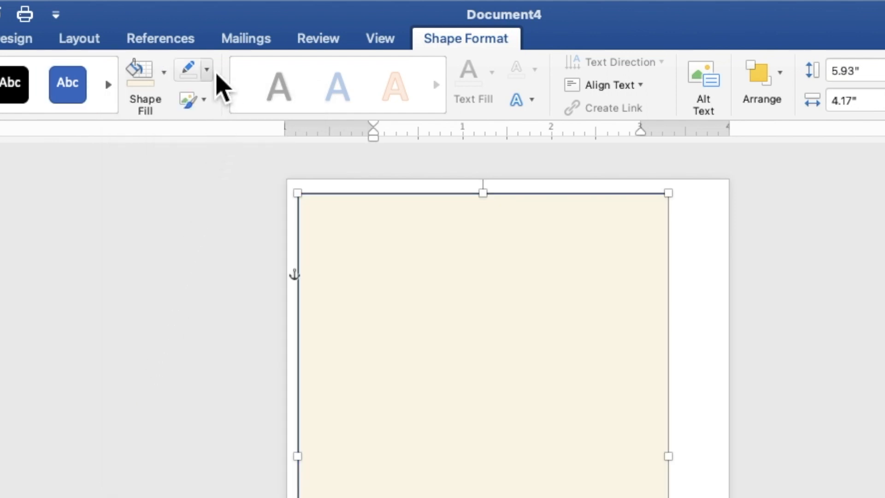
left_click(207, 70)
left_click(217, 110)
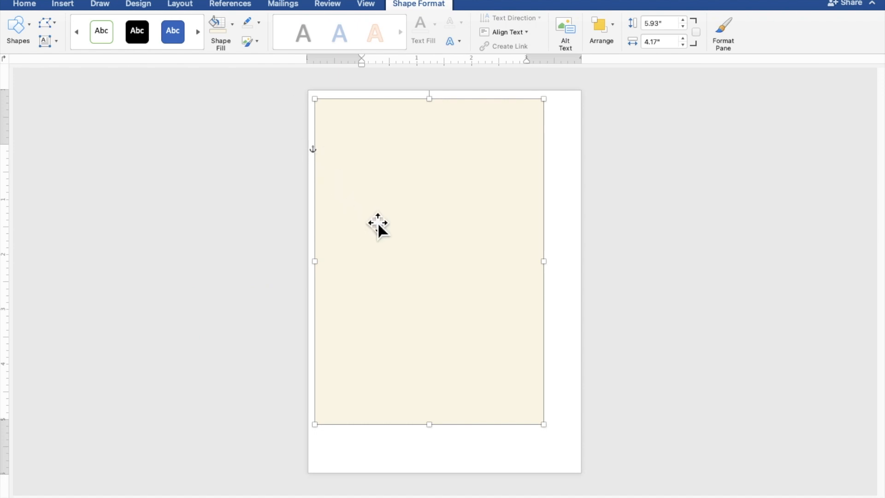
Step: Move and stretch the cream rectangle to 7.12" by 5.2" so it covers the whole page
left_click_drag(378, 222, 366, 209)
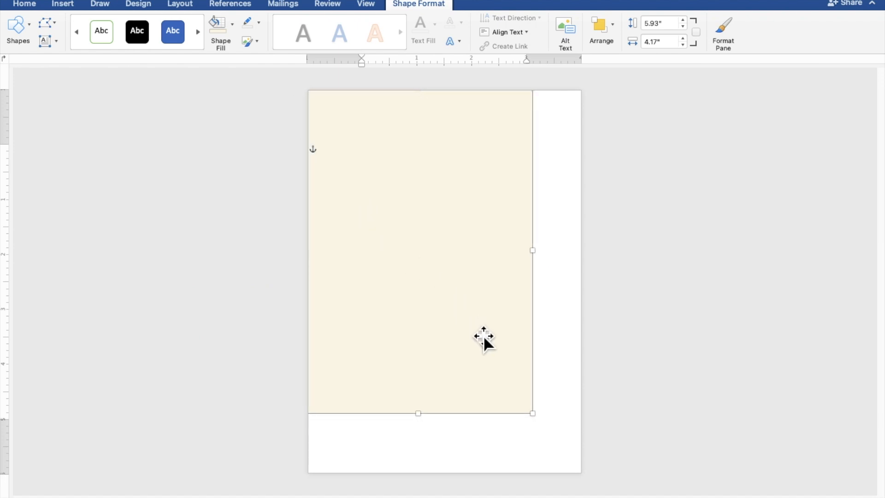
left_click_drag(538, 423, 595, 484)
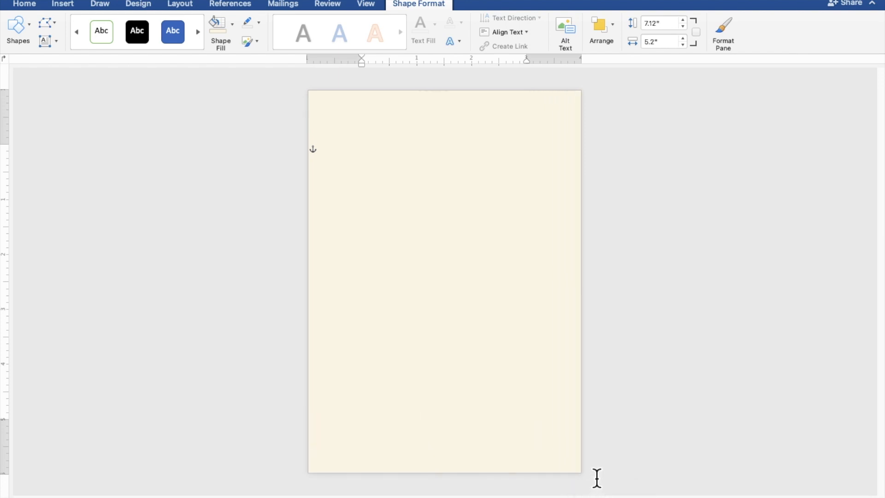
left_click(691, 420)
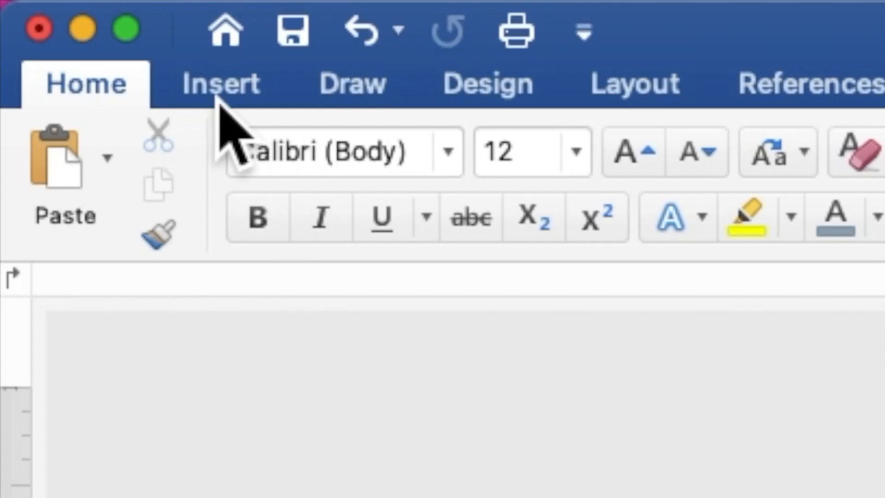
Step: Draw a hexagon 5.04" tall by 3.85" wide, centred over the cream page
left_click(61, 6)
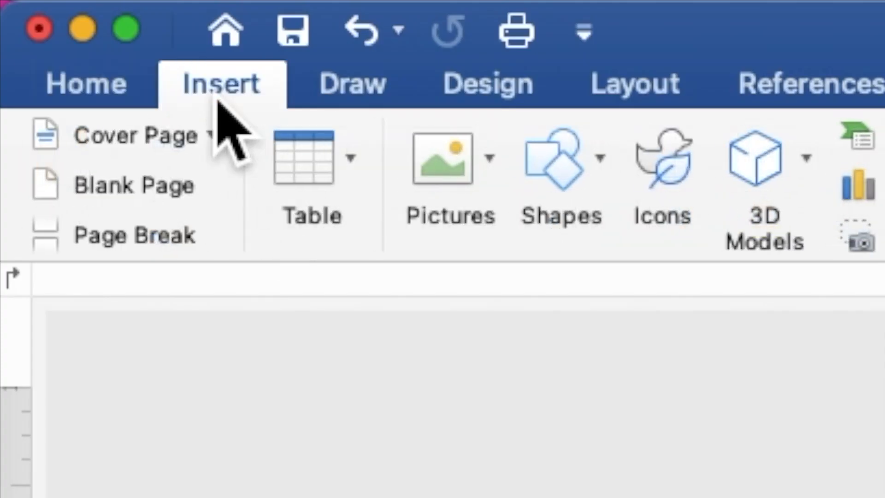
left_click(567, 178)
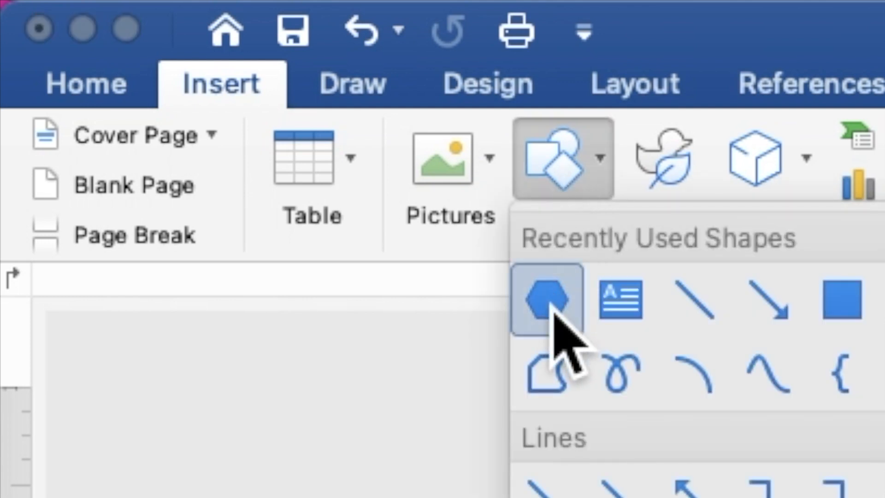
left_click(553, 304)
mouse_move(349, 155)
left_mouse_down()
mouse_move(505, 377)
mouse_move(559, 421)
left_mouse_up()
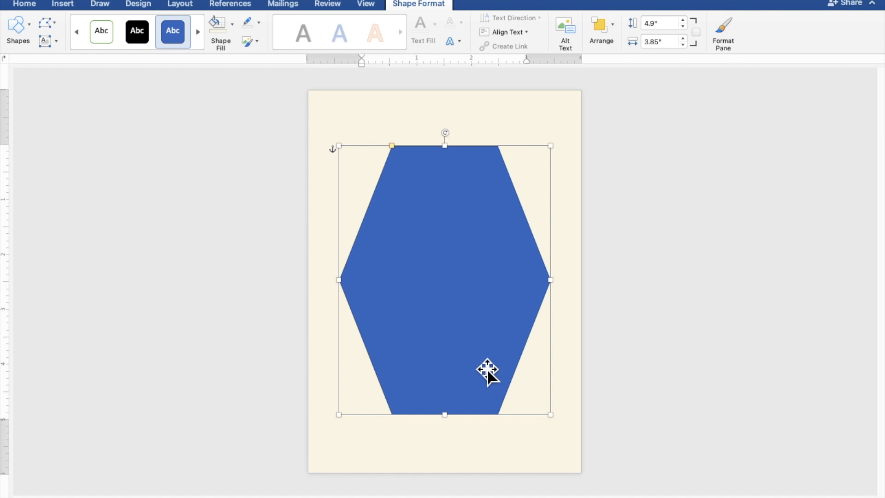
left_click_drag(451, 419, 450, 427)
left_click_drag(460, 372, 460, 370)
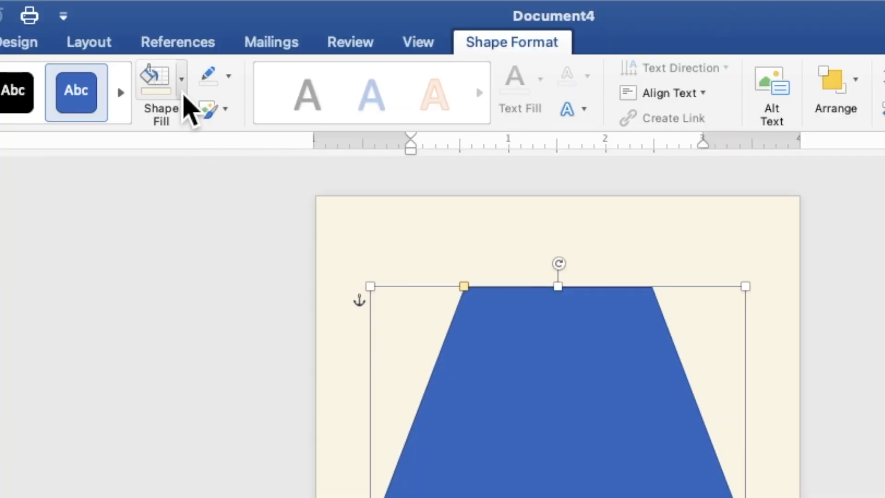
Step: Fill the hexagon with white and remove its outline
left_click(232, 23)
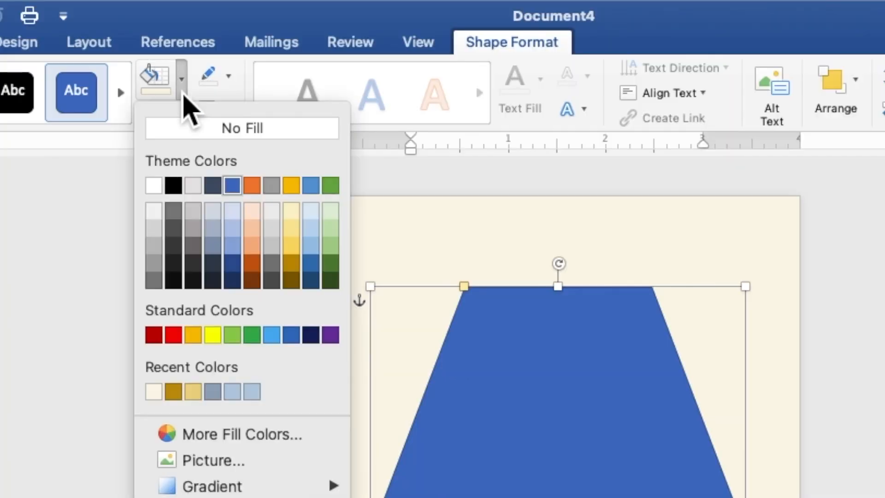
left_click(157, 187)
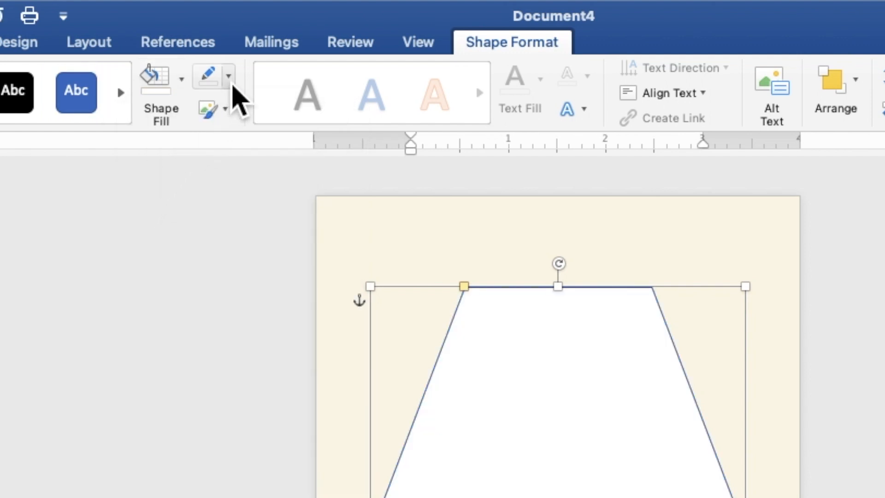
left_click(229, 77)
left_click(237, 118)
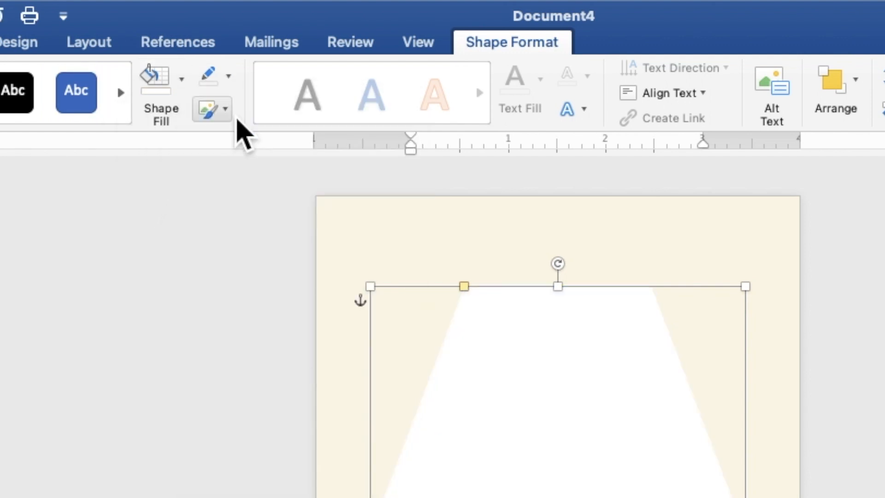
Step: Give the hexagon 5 Point soft edges
left_click(230, 118)
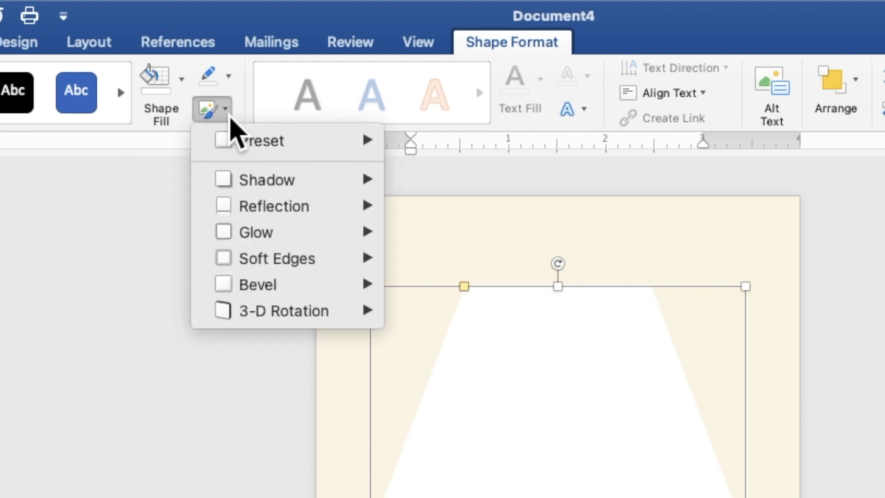
mouse_move(265, 264)
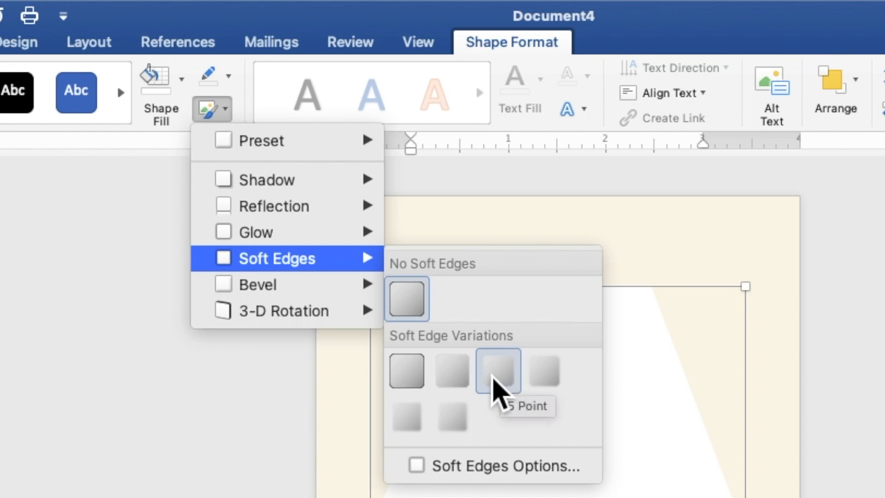
left_click(496, 374)
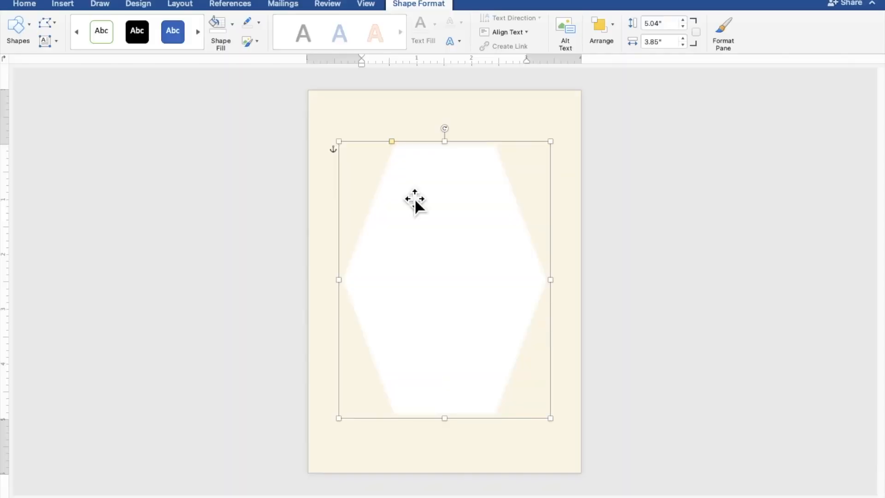
left_click(789, 229)
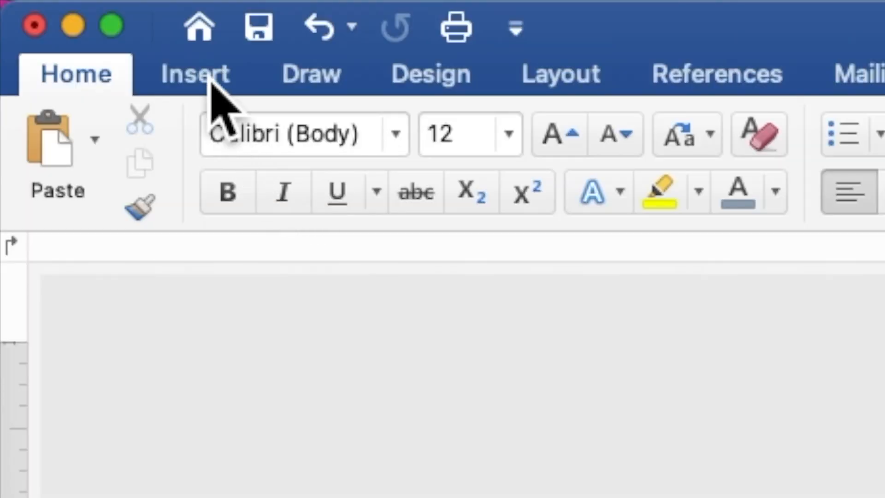
left_click(67, 7)
Step: Insert the picture GOLD ORNAMENT.png from the Desktop's TINY GOLD WED folder
left_click(385, 142)
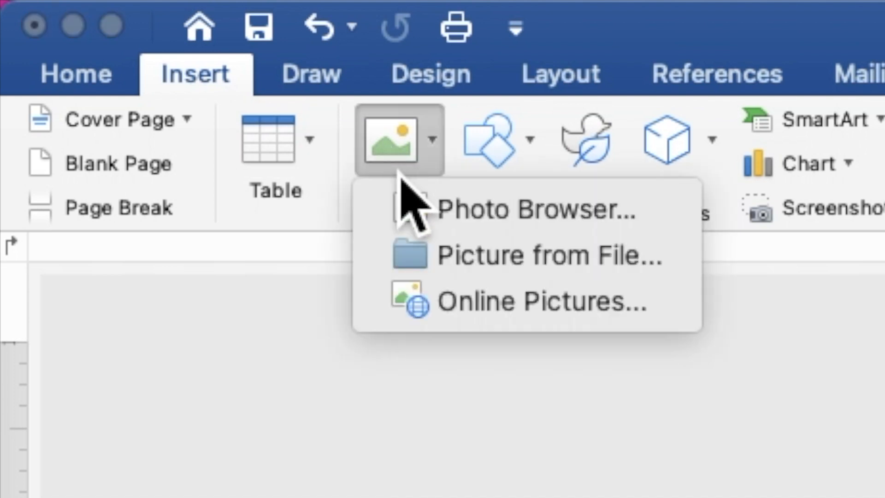
left_click(448, 263)
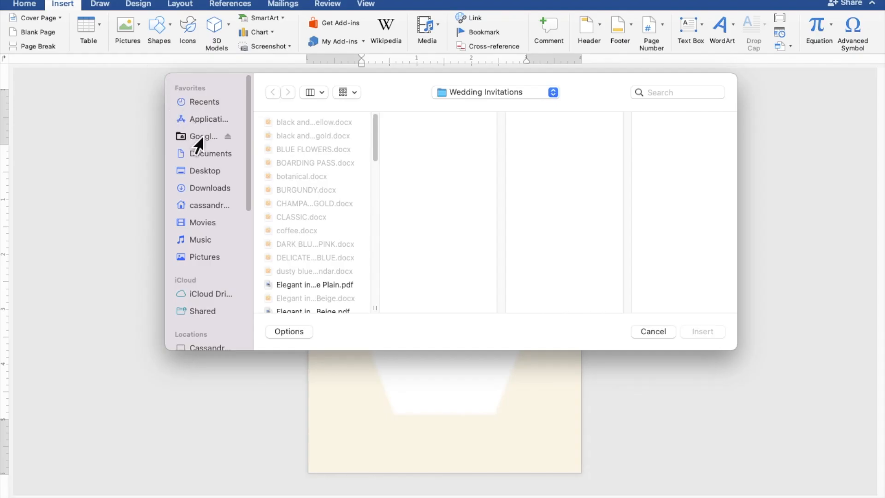
left_click(205, 170)
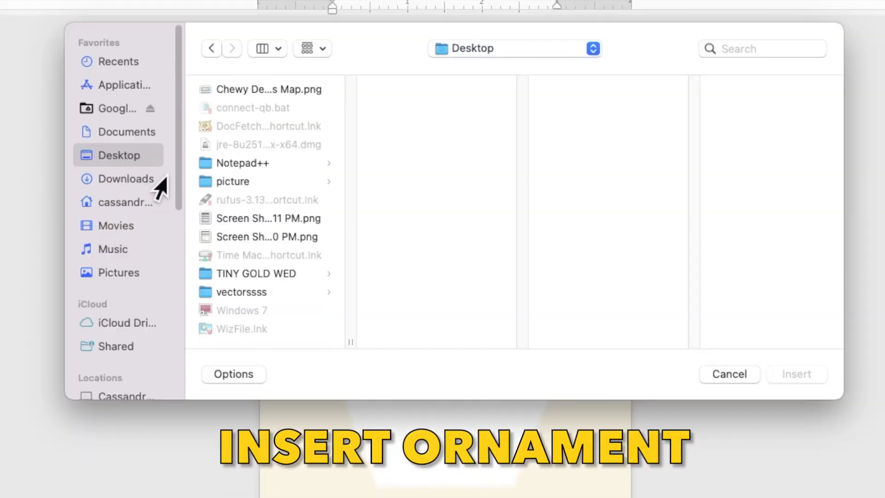
left_click(253, 274)
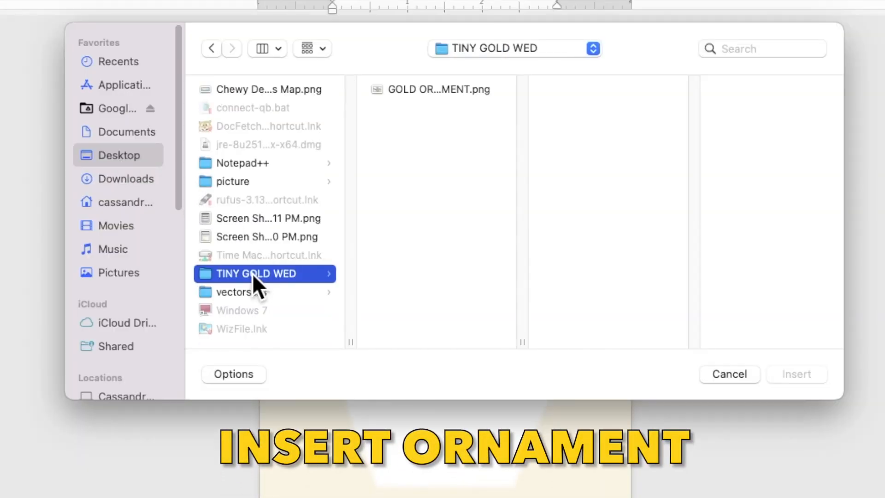
left_click(435, 90)
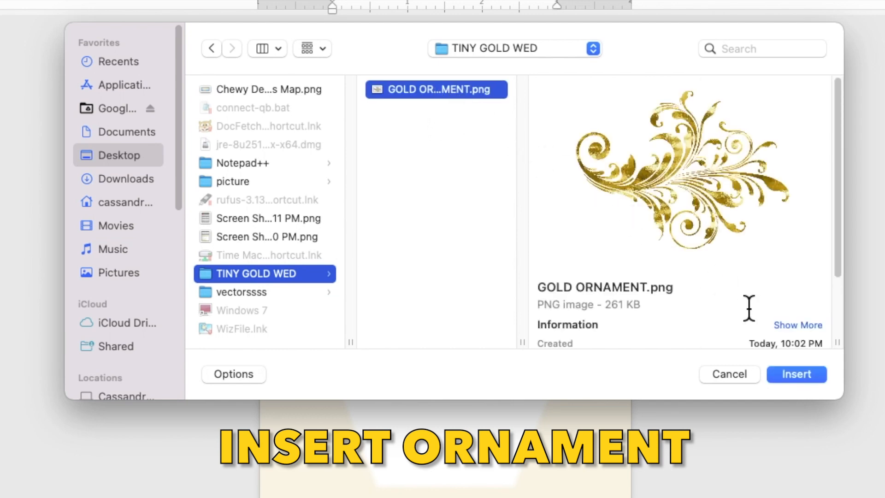
left_click(786, 385)
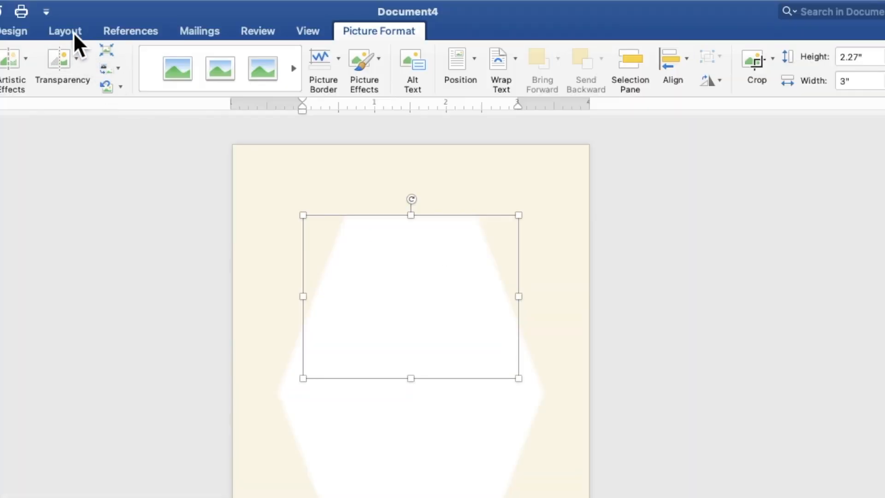
Step: Set the flourish's wrapping so it sits in front of the hexagon, and flip it vertically
left_click(187, 6)
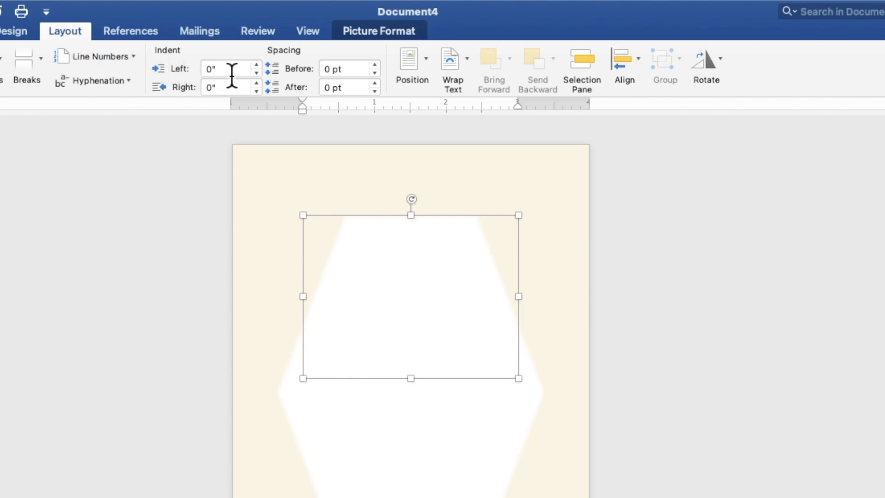
left_click(466, 70)
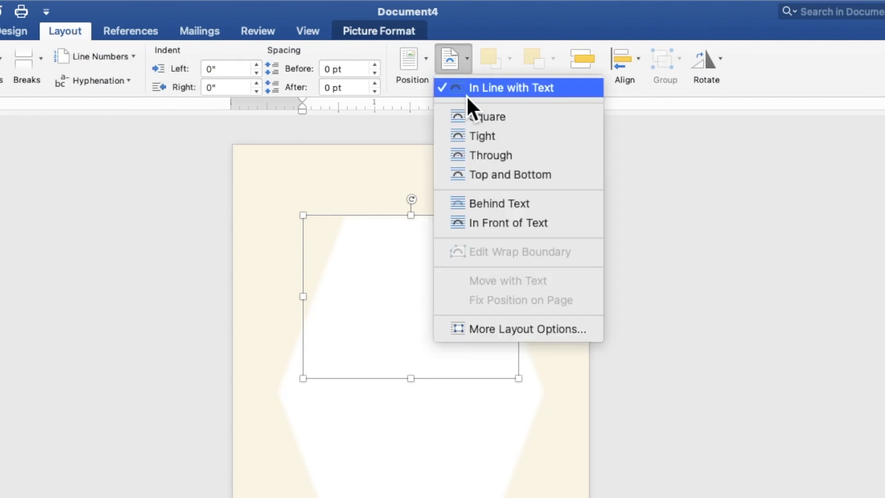
left_click(483, 204)
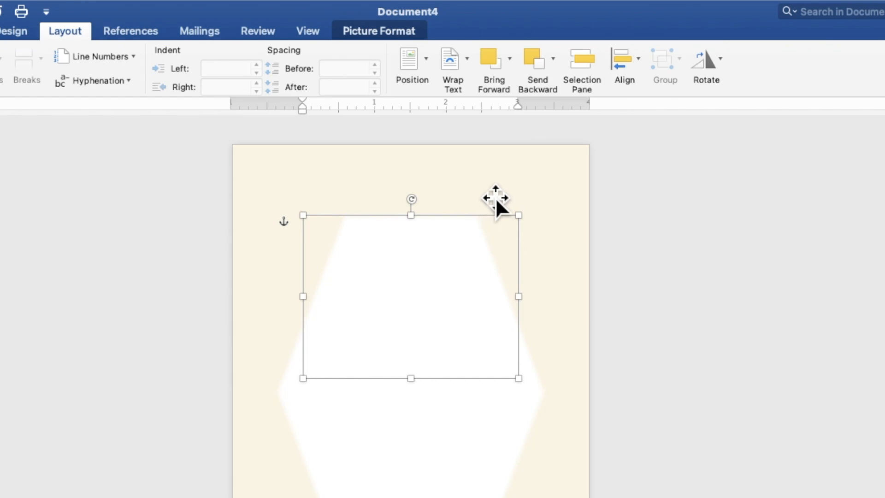
left_click(511, 69)
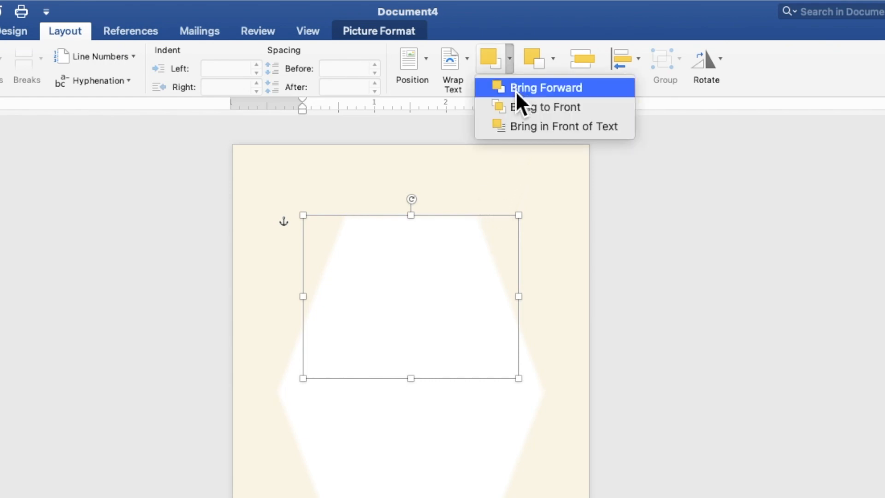
left_click(517, 127)
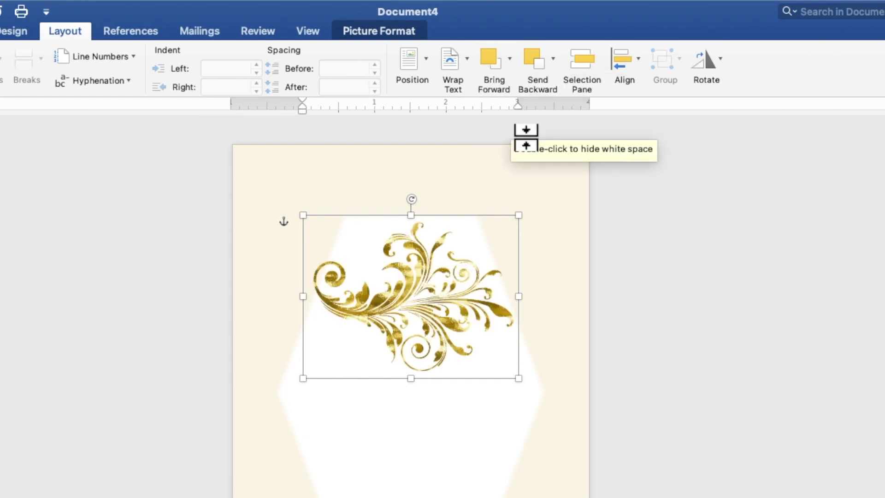
left_click(719, 68)
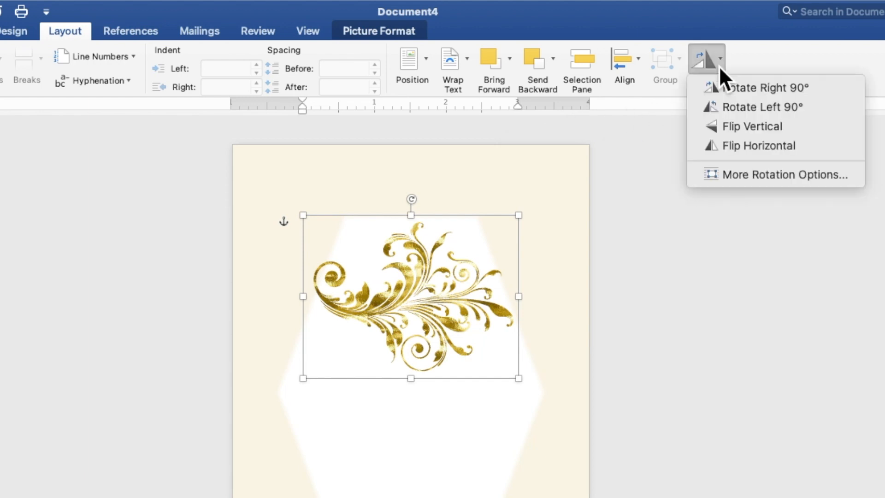
left_click(731, 129)
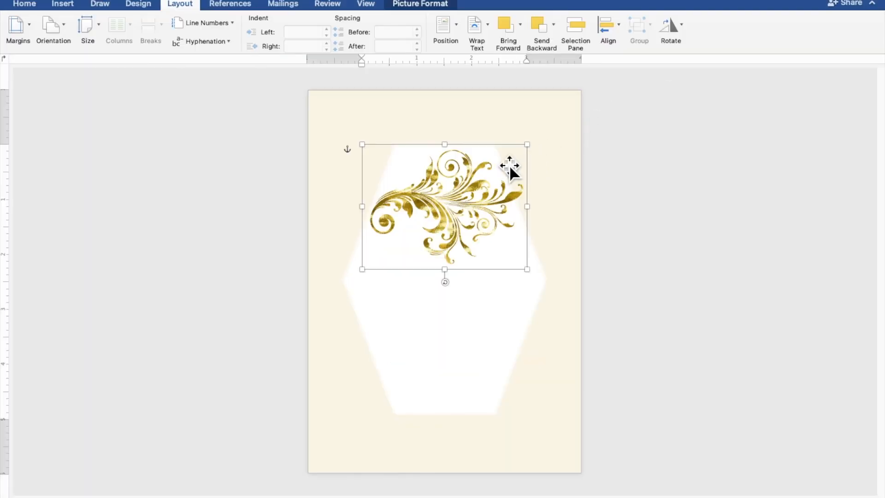
Step: Move the flourish to the page's top edge and shrink it to about 2.2" by 1.66"
left_click_drag(510, 170, 484, 119)
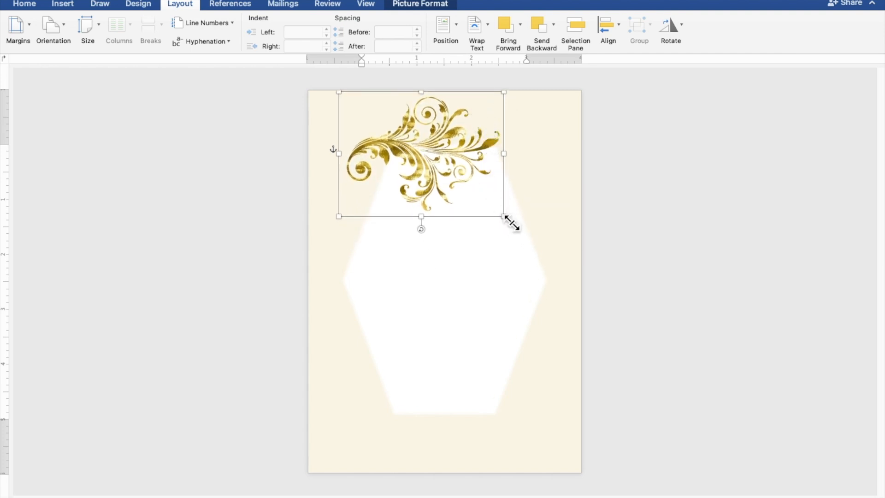
left_click_drag(512, 222, 445, 178)
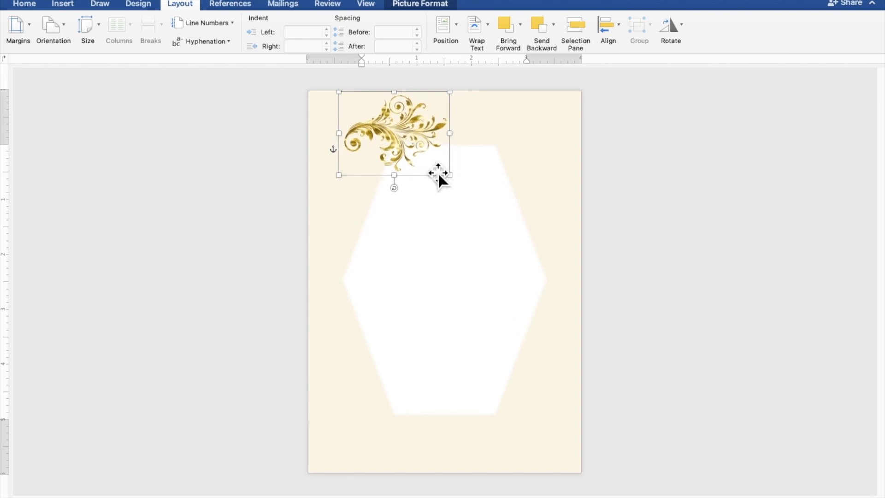
left_click_drag(422, 148, 430, 147)
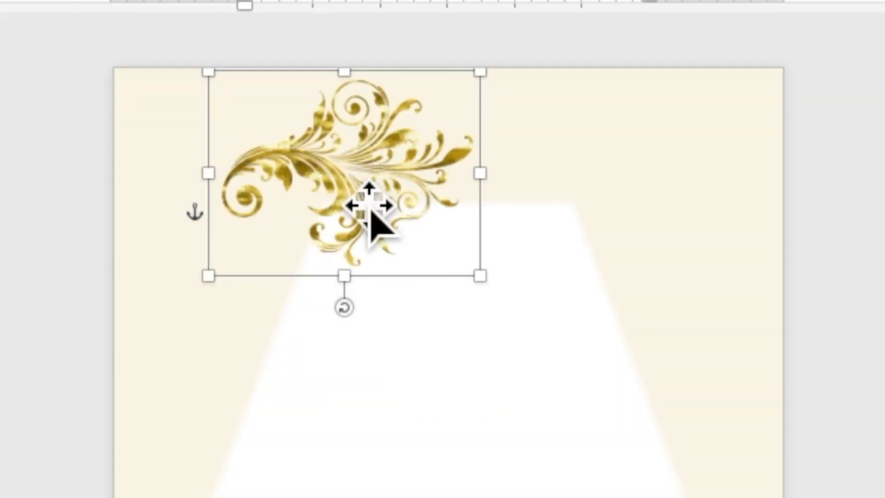
Step: Copy and paste the flourish, then move the duplicate down onto the hexagon
right_click(405, 138)
left_click(372, 236)
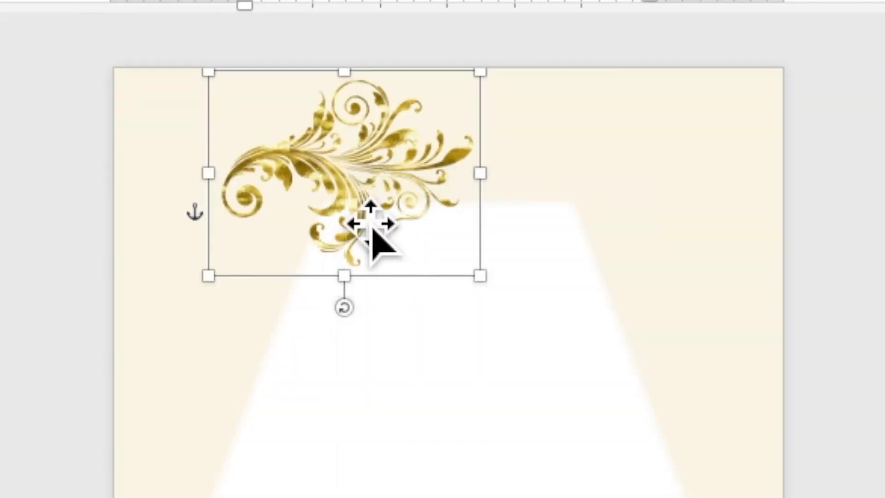
right_click(344, 182)
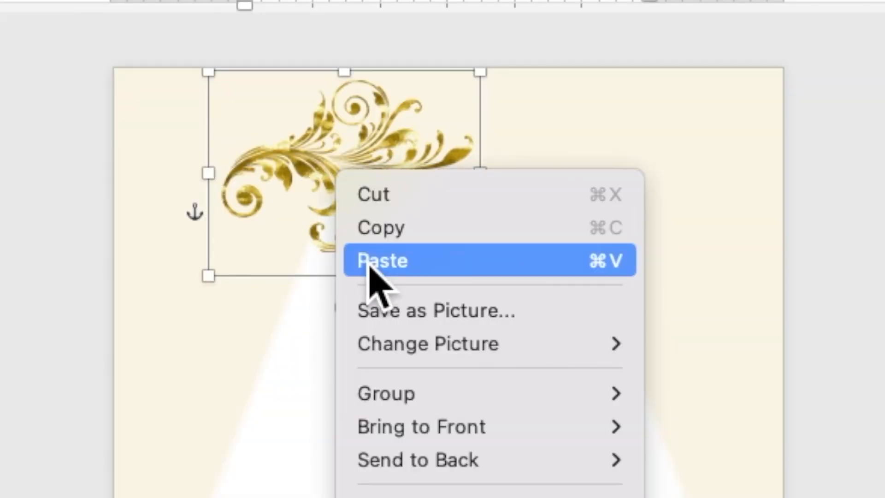
left_click(369, 259)
left_click_drag(414, 151, 427, 217)
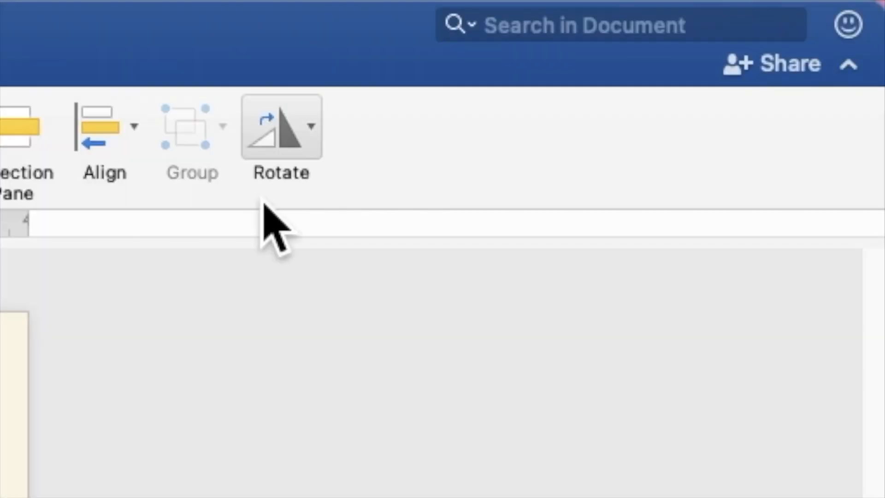
Step: Flip the duplicate flourish vertically, rotate it to about 75 degrees and move it to the left edge
left_click(673, 30)
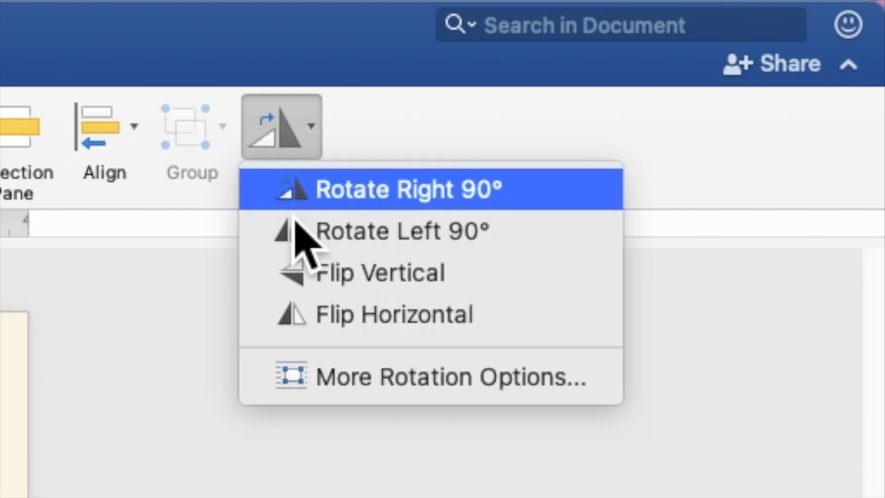
left_click(318, 276)
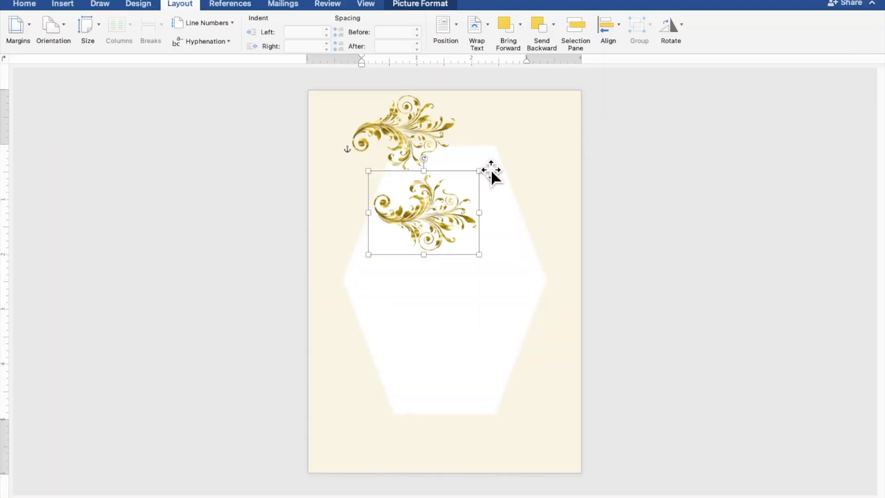
left_click_drag(424, 158, 507, 213)
left_click_drag(444, 209, 377, 195)
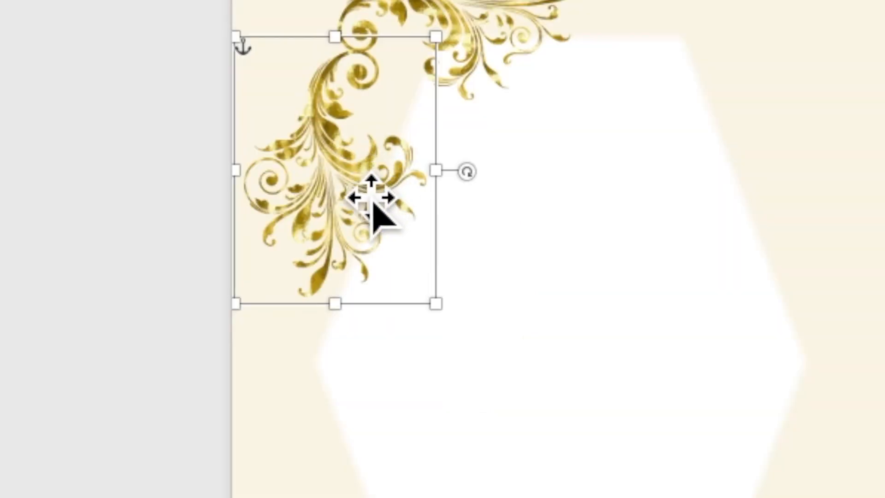
Step: Paste another flourish copy at the lower right, flipped horizontally and vertically, near the right edge
right_click(359, 201)
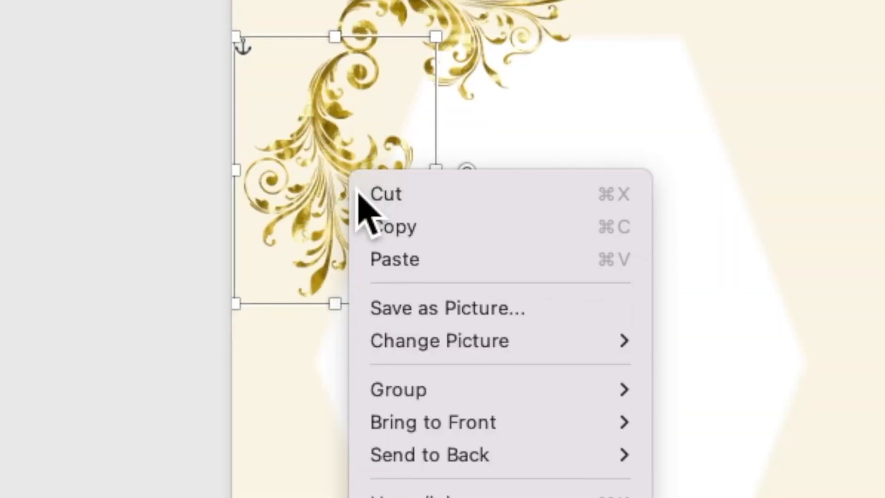
left_click(380, 228)
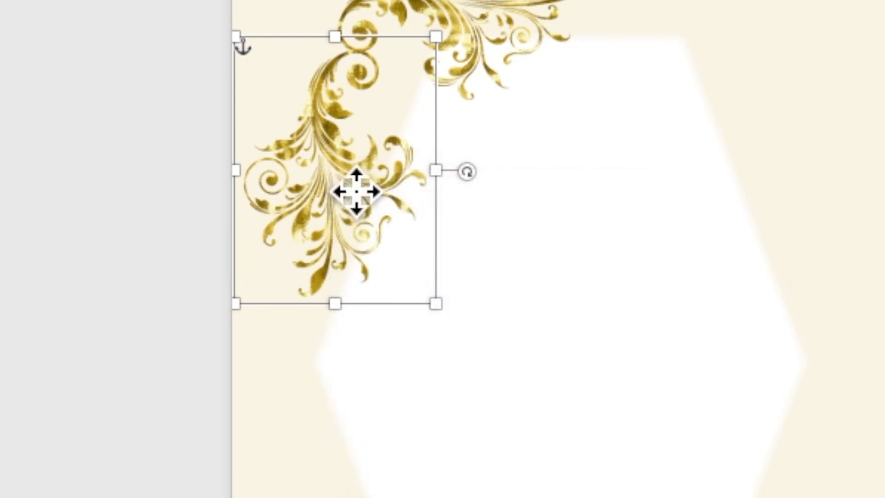
right_click(346, 171)
left_click(372, 261)
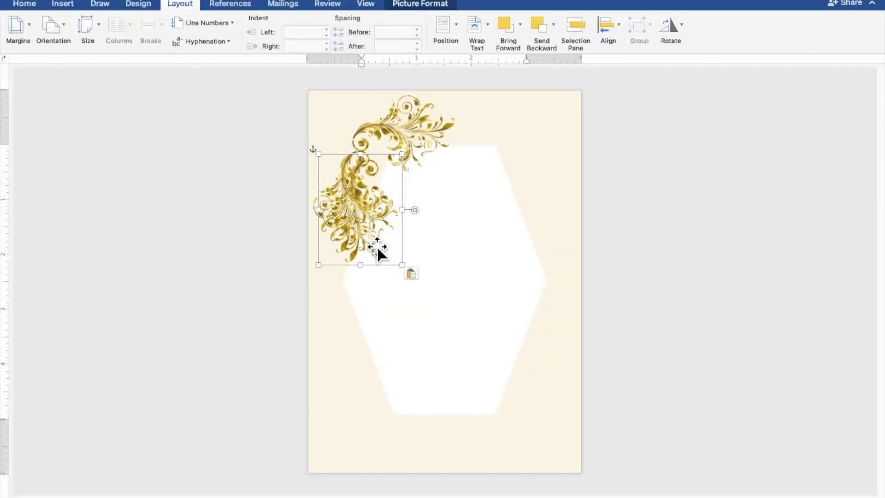
left_click_drag(367, 237, 503, 386)
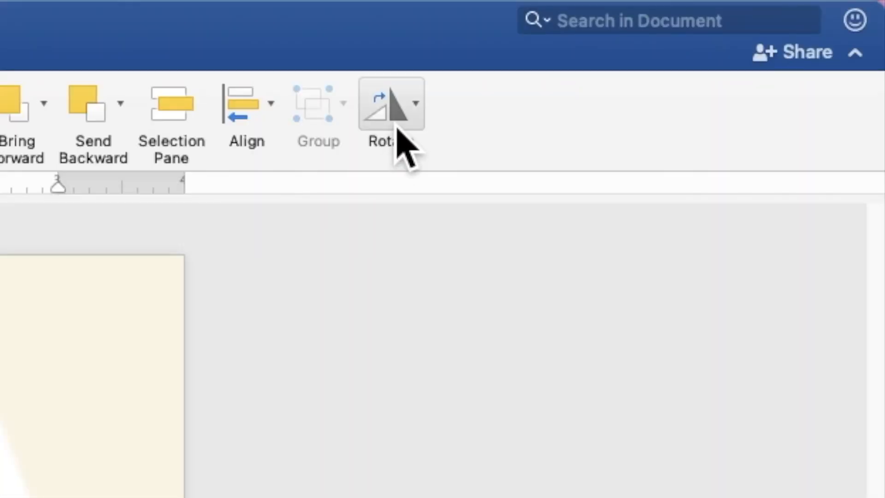
left_click(673, 34)
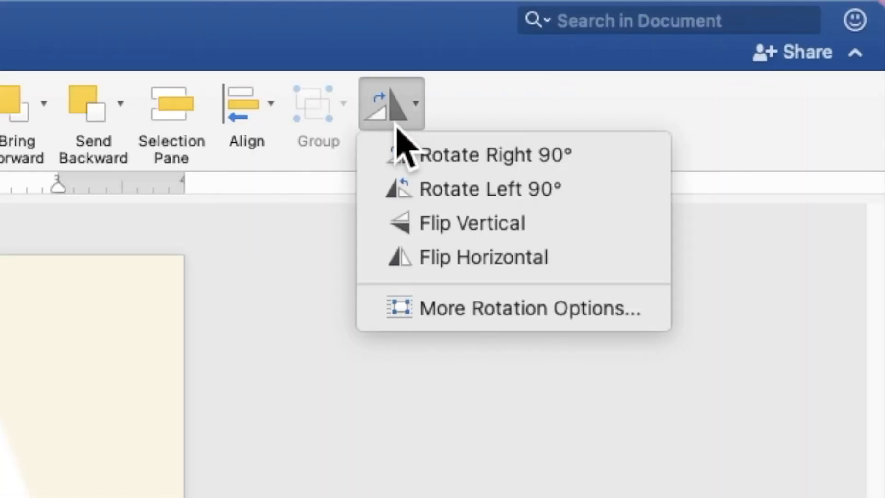
left_click(437, 257)
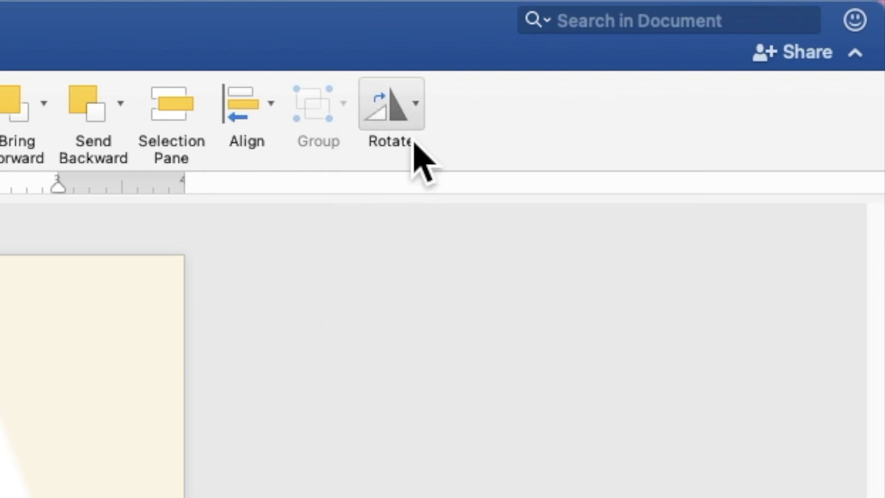
left_click(407, 100)
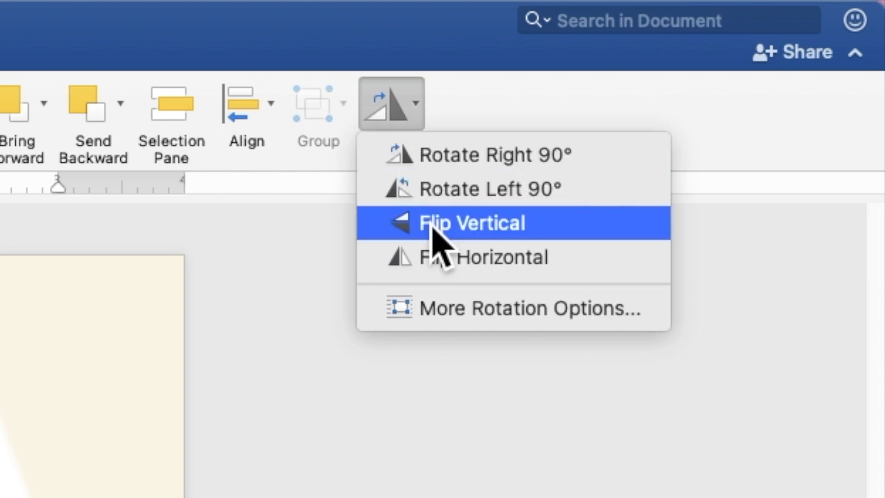
left_click(432, 222)
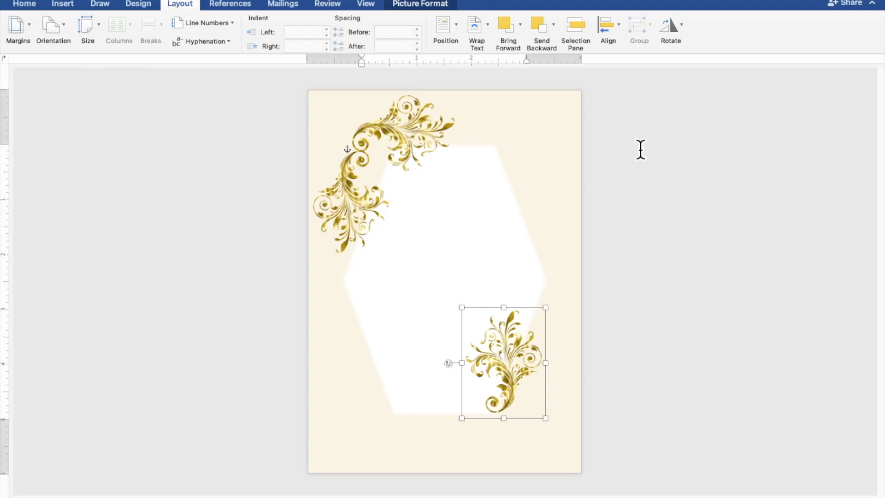
left_click_drag(519, 348, 551, 350)
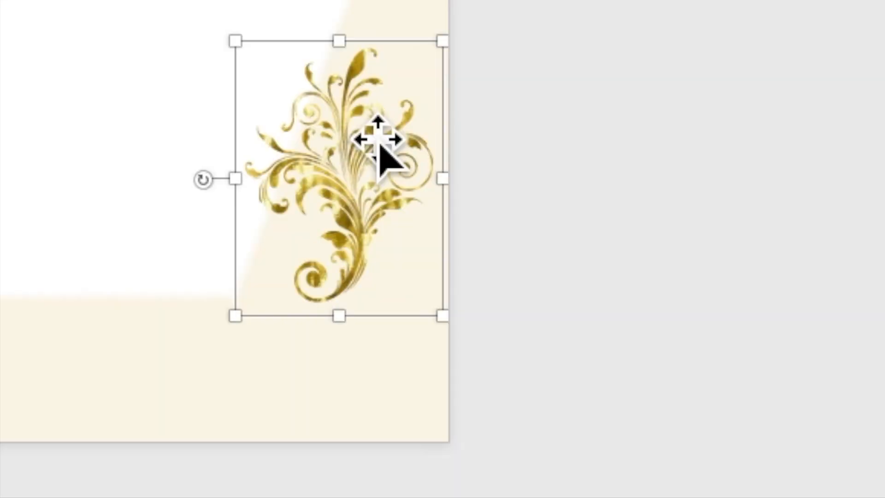
Step: Paste a further copy, mirror it, and rotate it to lie along the page's bottom edge
right_click(361, 122)
left_click(367, 171)
right_click(352, 168)
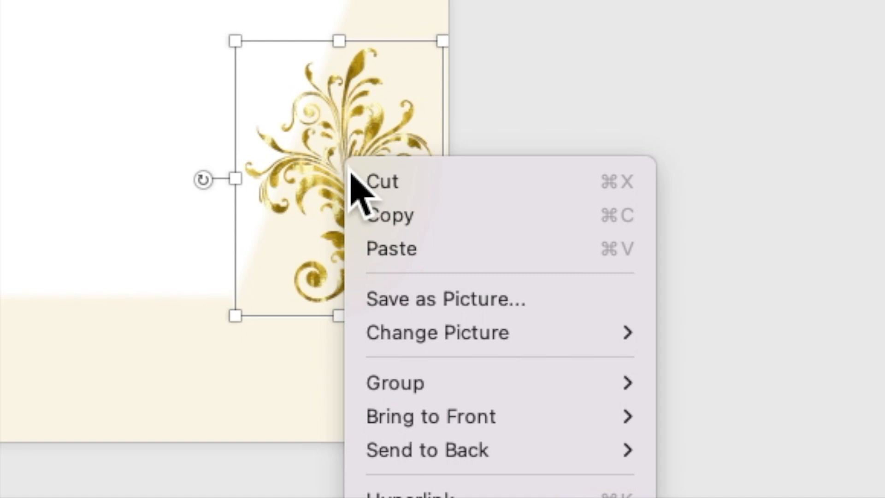
left_click(383, 249)
left_click_drag(394, 256, 496, 412)
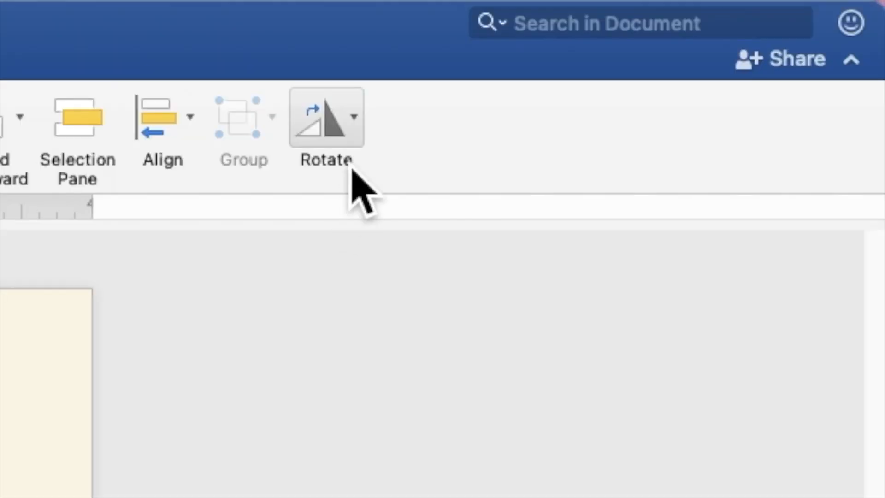
left_click(679, 31)
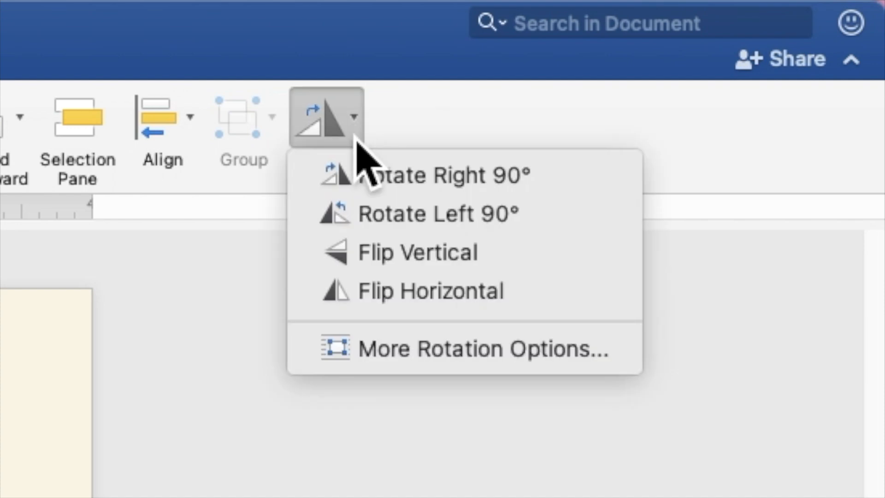
left_click(372, 295)
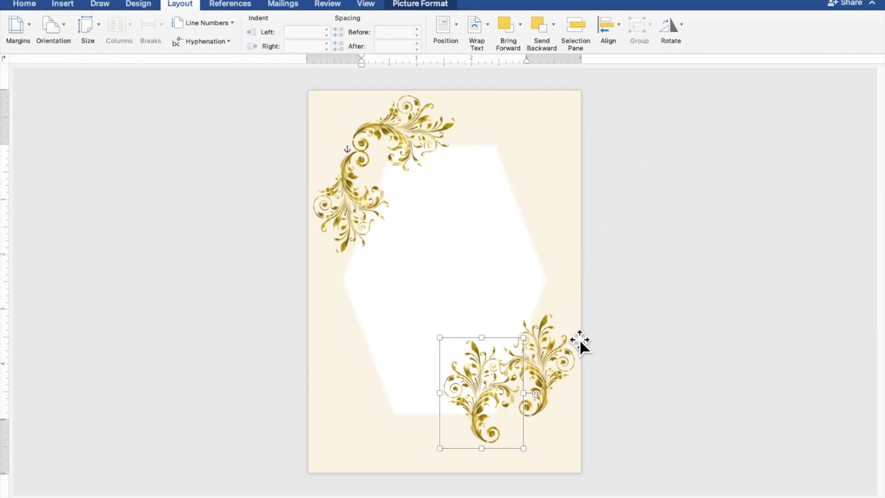
left_click_drag(545, 399, 486, 340)
left_click_drag(488, 399, 493, 432)
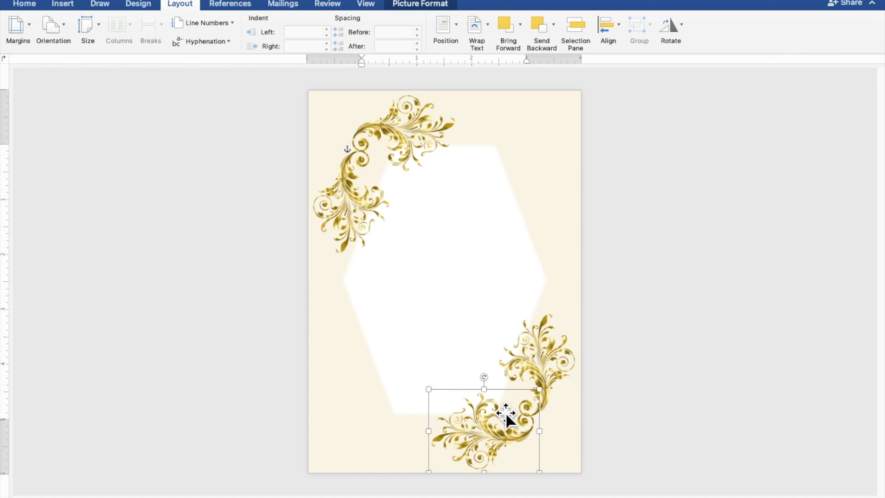
key("Right")
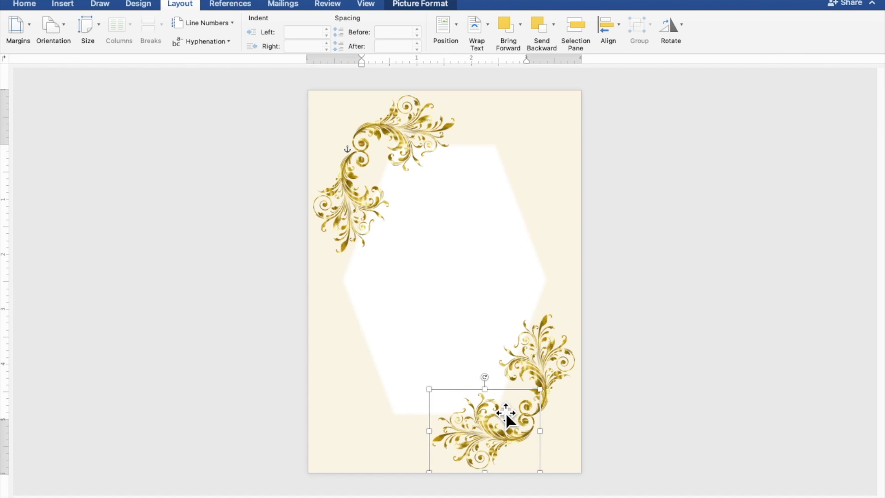
Step: Nudge the right-side flourish up and left against the hexagon's lower-right edge
left_click(534, 362)
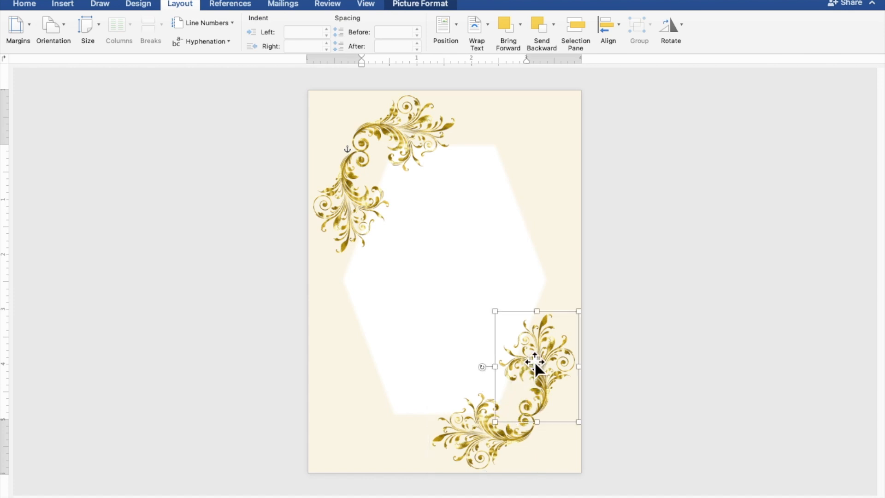
key("Up")
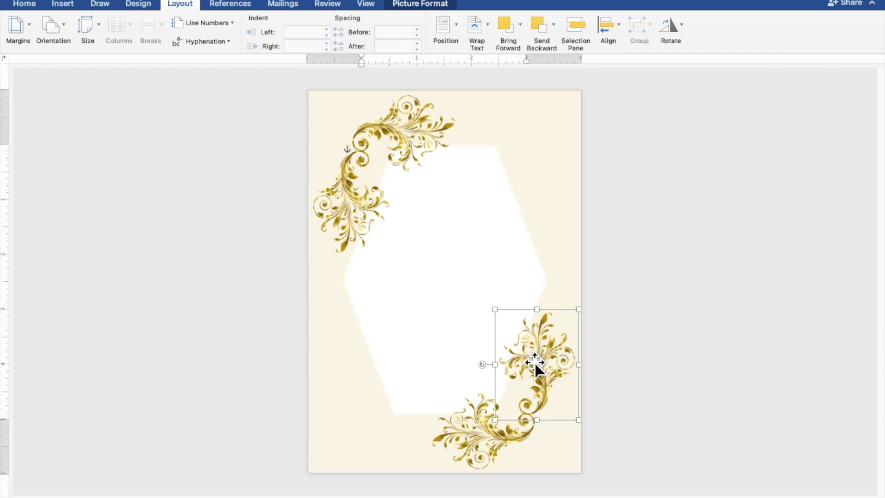
key("Up")
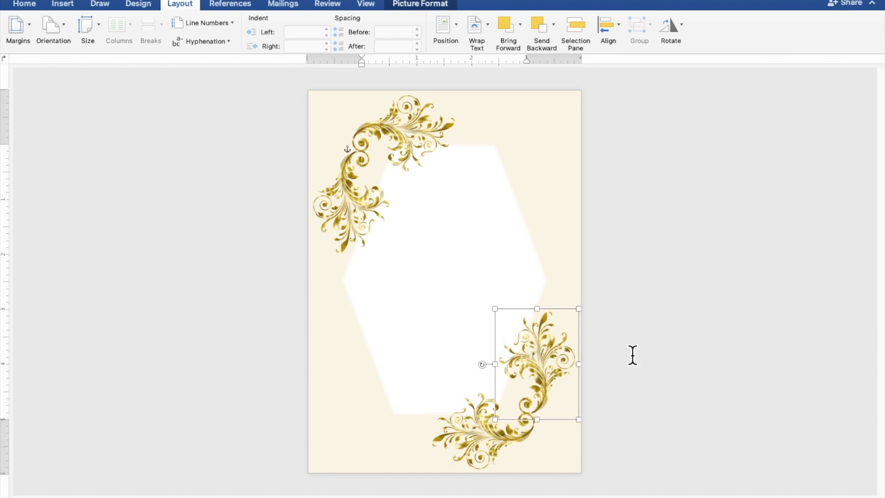
key("Left")
key("Left")
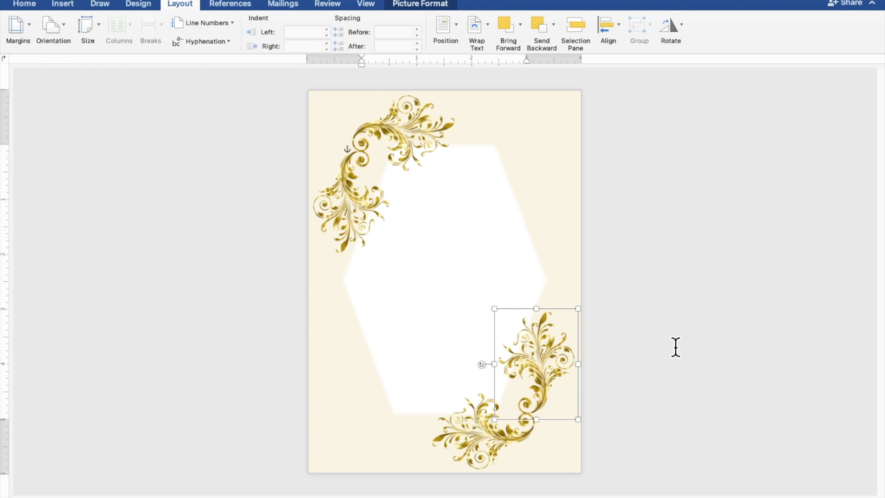
left_click(711, 340)
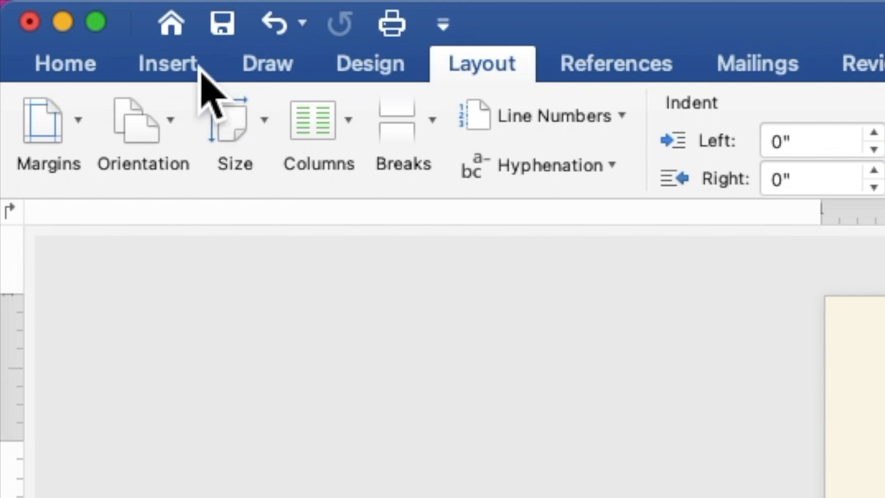
Step: Draw a 4.85" by 3.21" rectangle over the hexagon's centre and set it to accept text
left_click(74, 6)
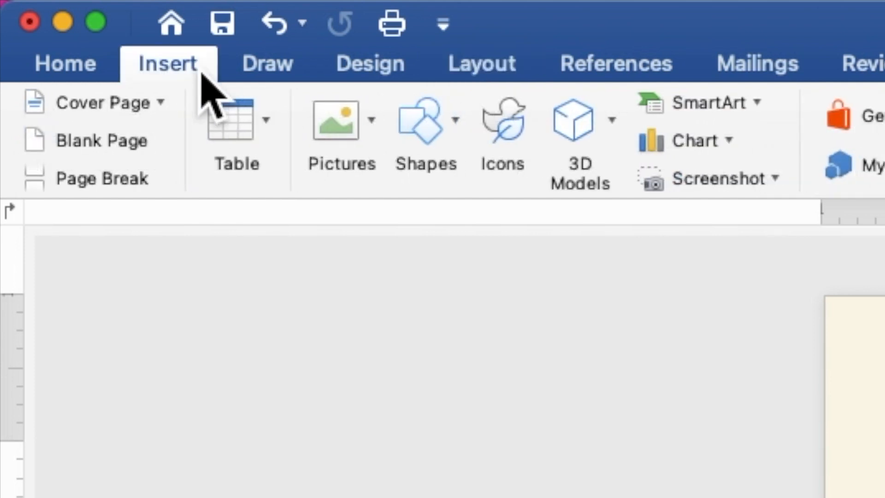
left_click(431, 130)
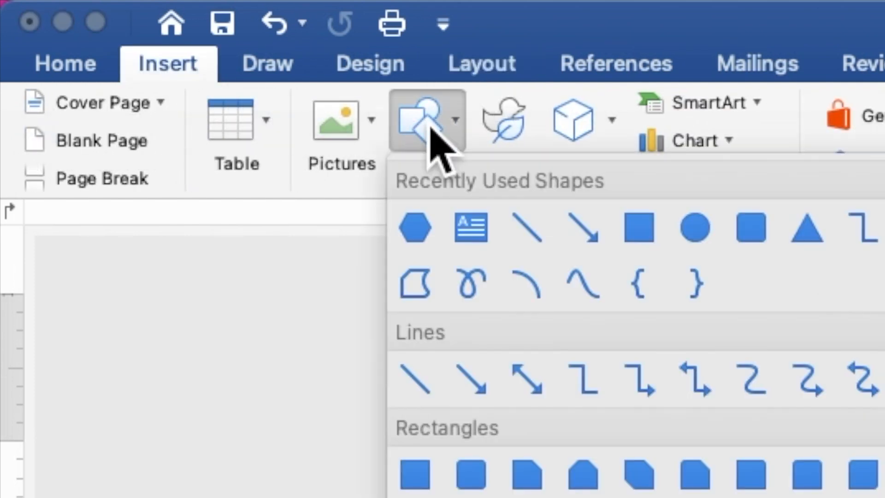
left_click(640, 230)
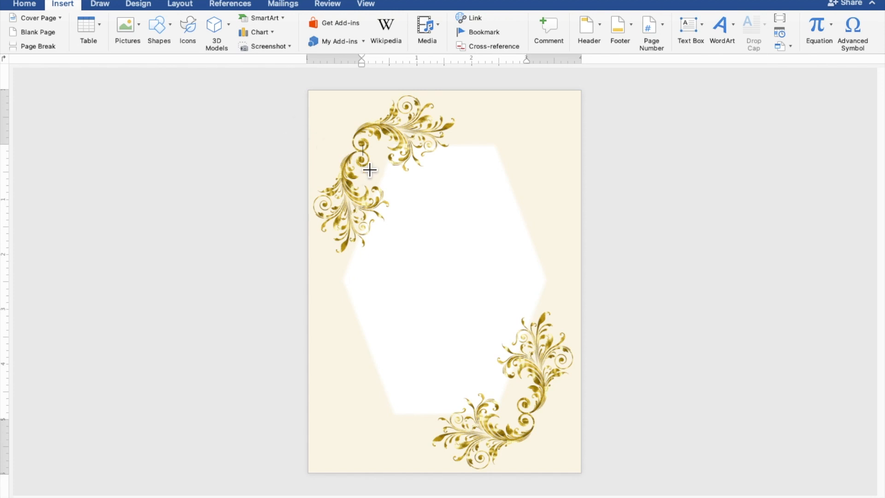
left_click_drag(369, 167, 545, 433)
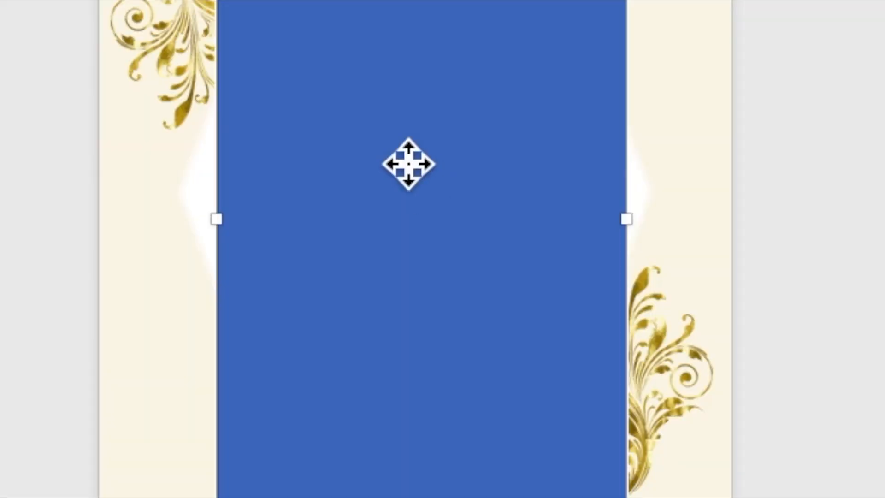
right_click(437, 263)
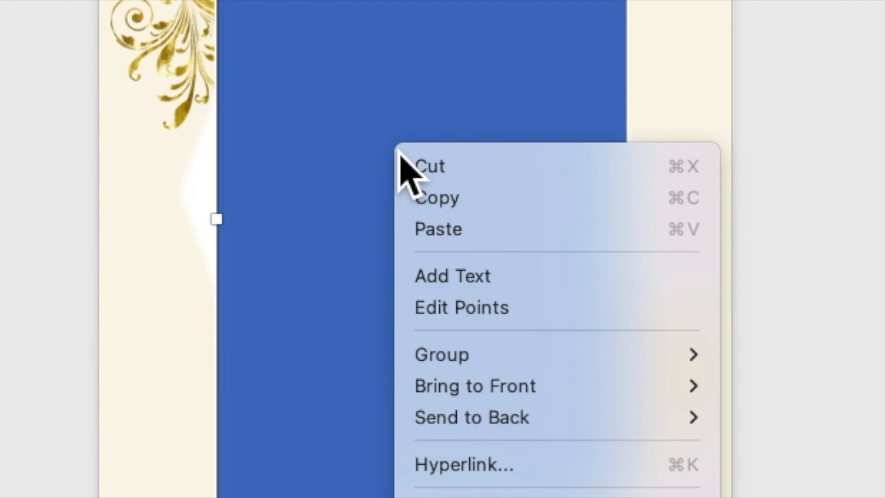
left_click(434, 282)
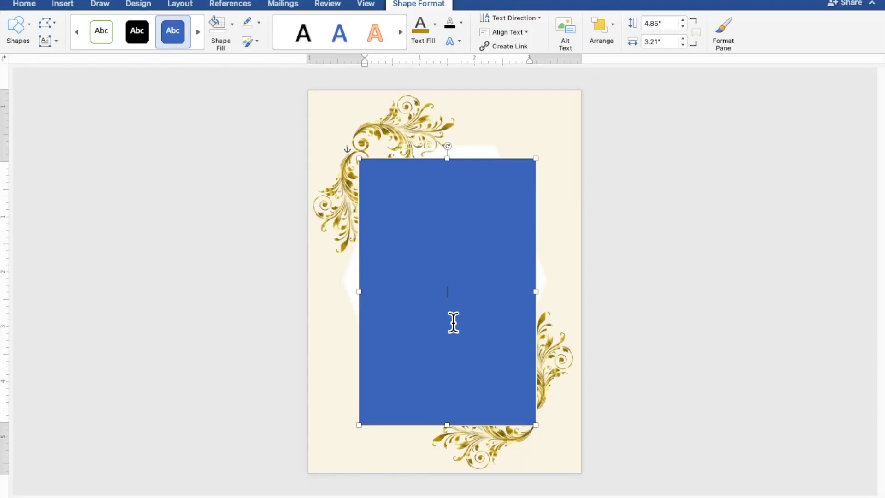
scroll(436, 292, "up", 5)
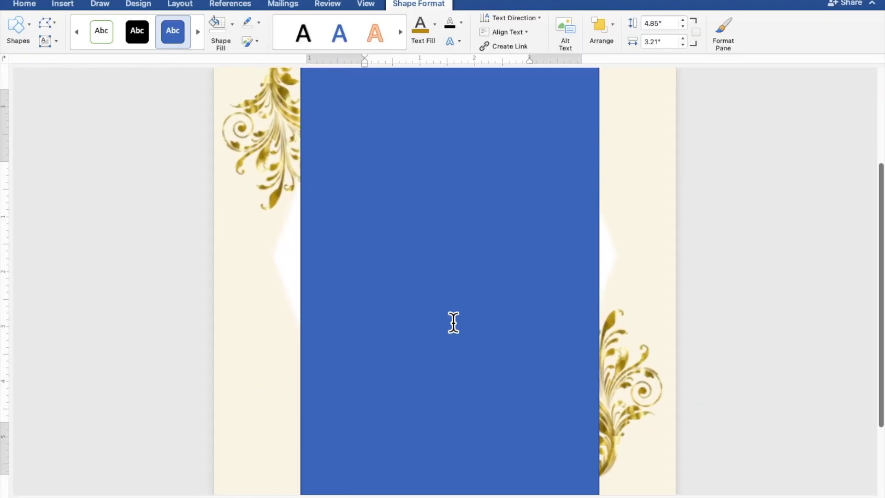
Step: Type the heading TOGETHER WITH THEIR FAMILIES, then the groom's and bride's names joined by AND
scroll(453, 322, "up", 2)
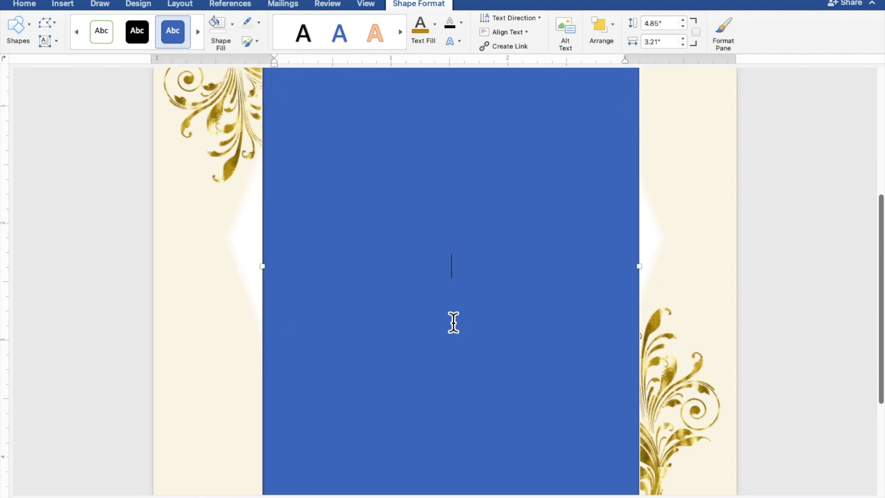
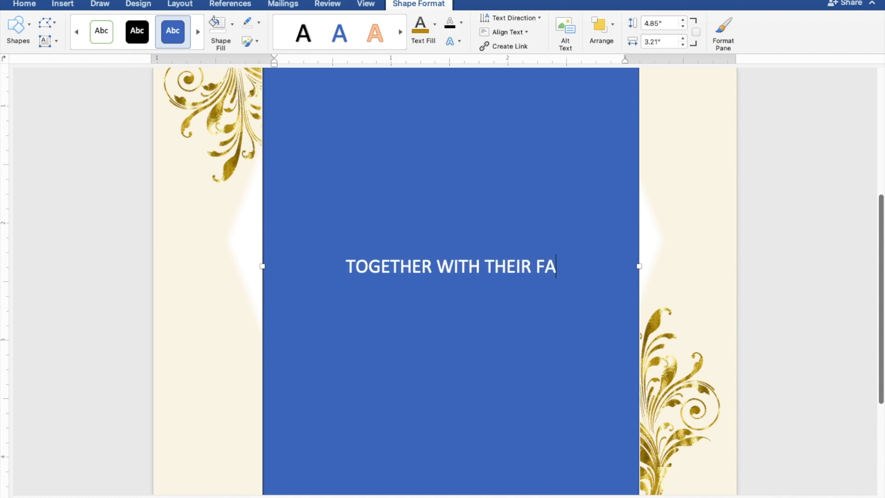
key("Return")
key("Return")
key("Return")
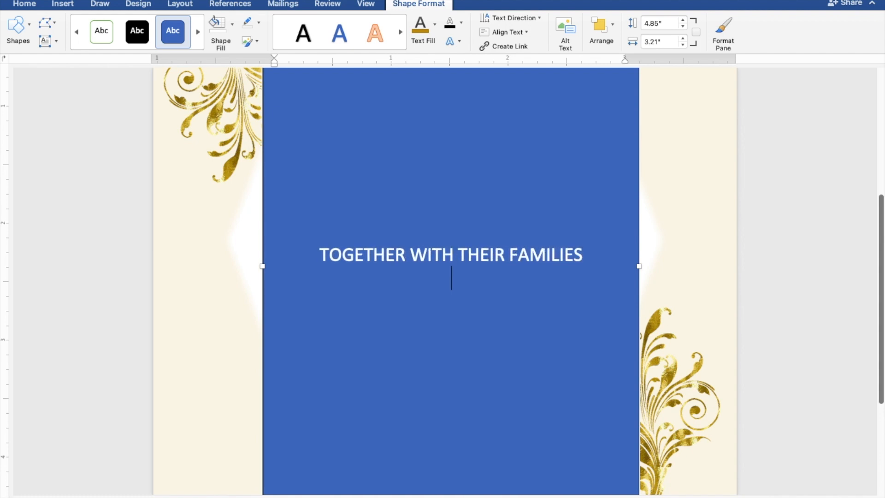
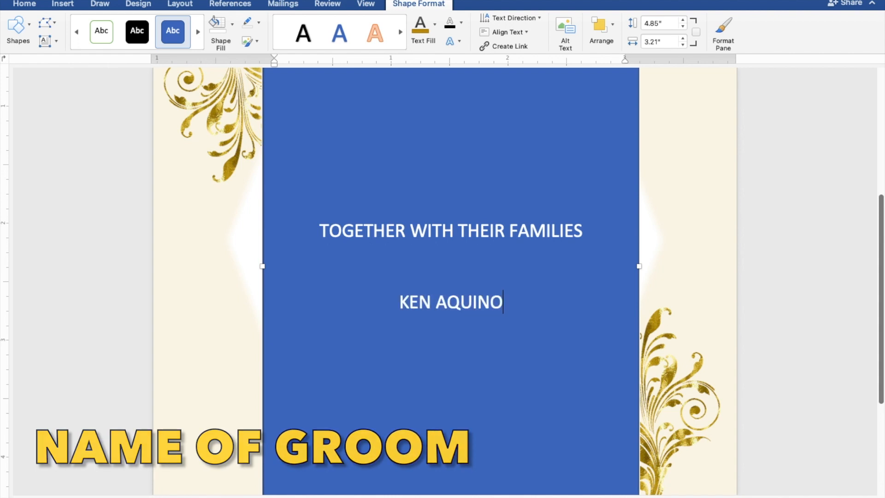
key("Return")
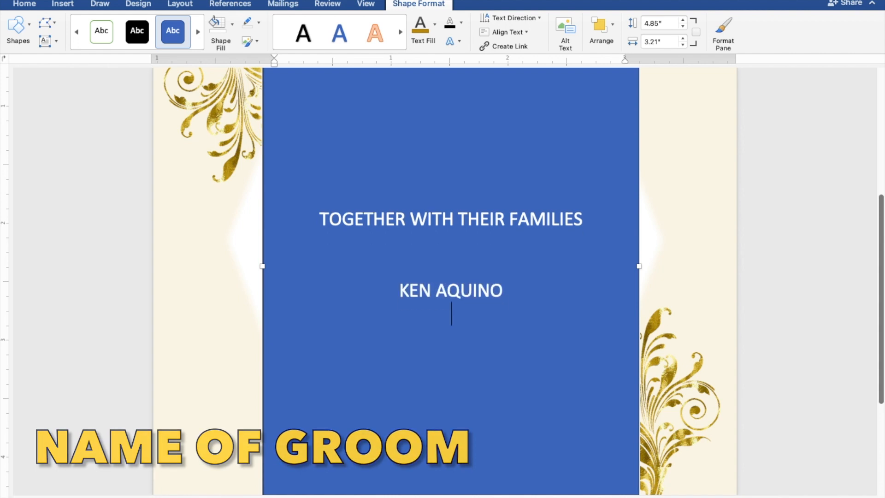
key("Return")
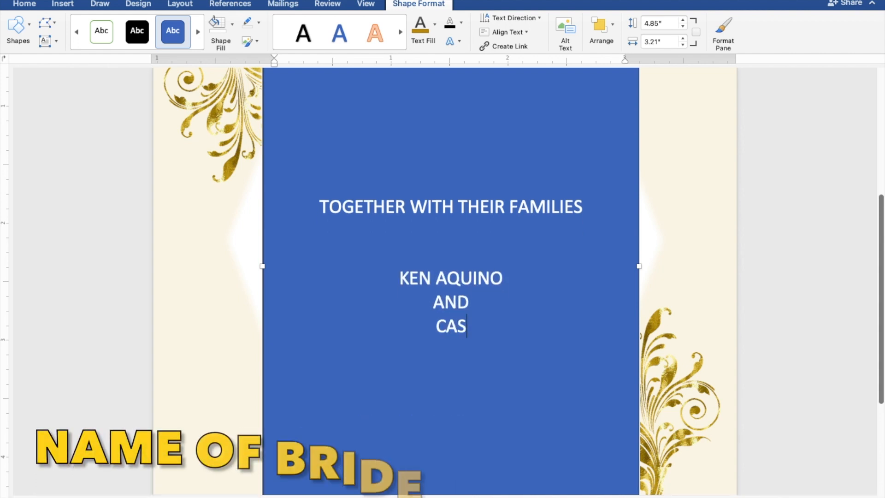
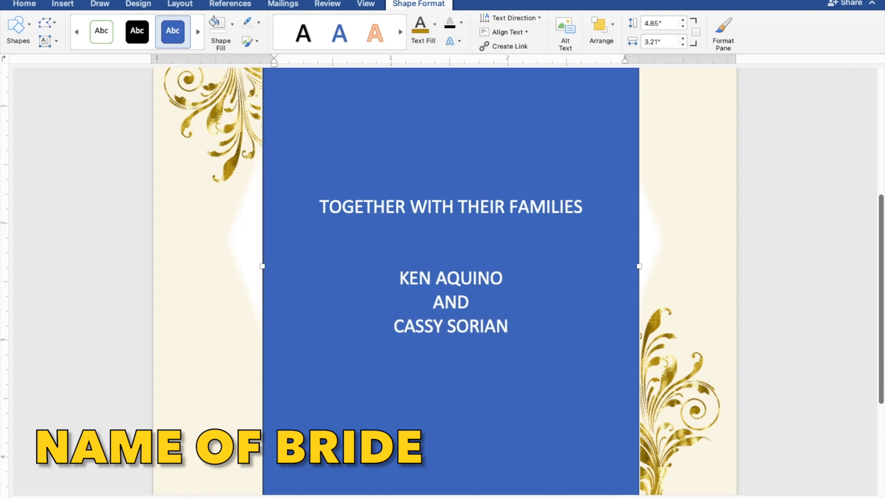
key("BackSpace")
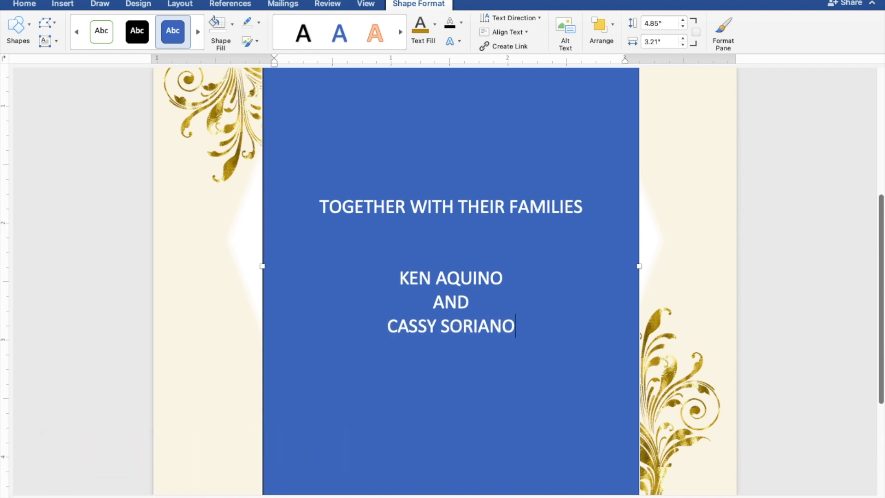
key("Return")
key("Return")
key("Return")
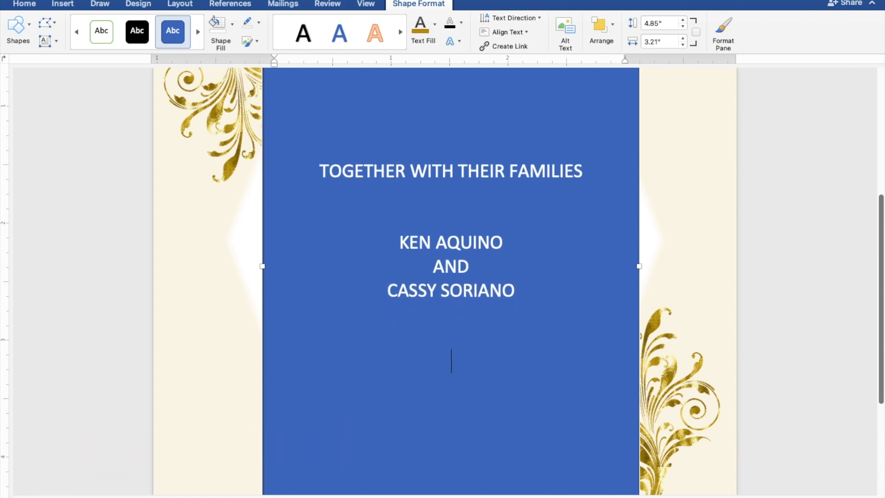
Step: Add the request and marriage lines, then SUNDAY, JANUARY 30, 2022 and TEN O'CLOCK IN THE MORNING
type("REQUEST ")
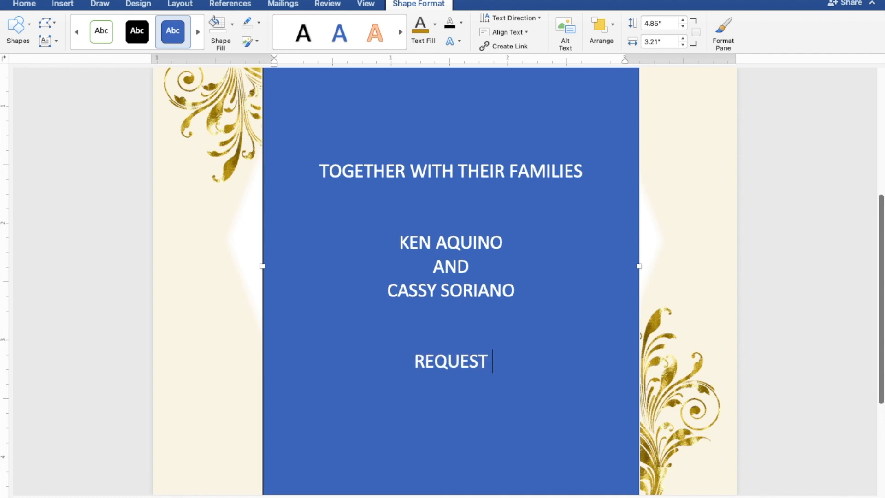
type("THE PLEA")
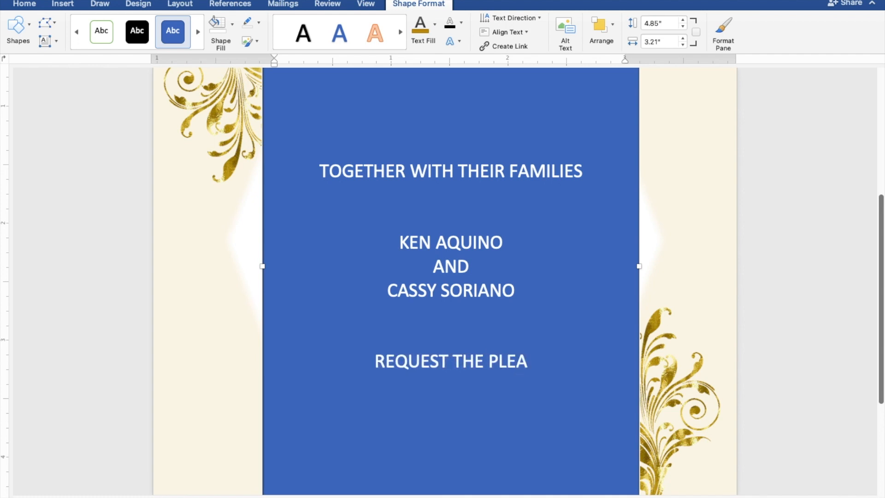
type("SURE OF")
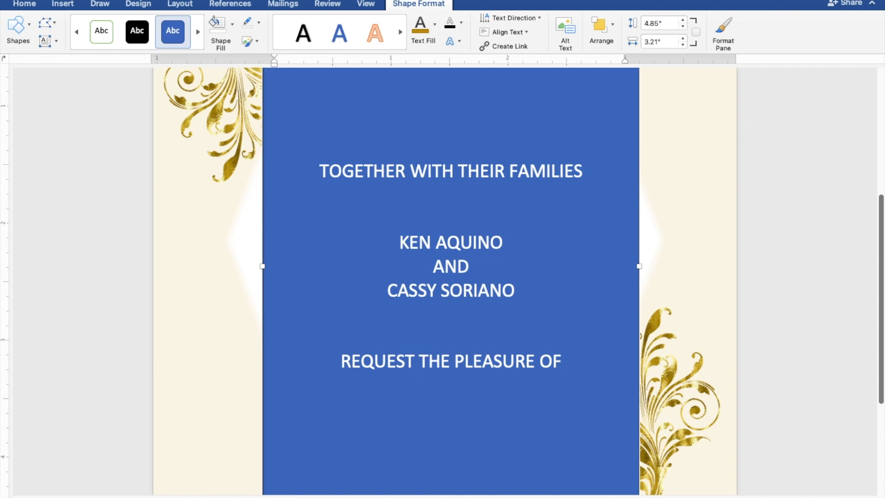
type(" YOUR PRESENCE")
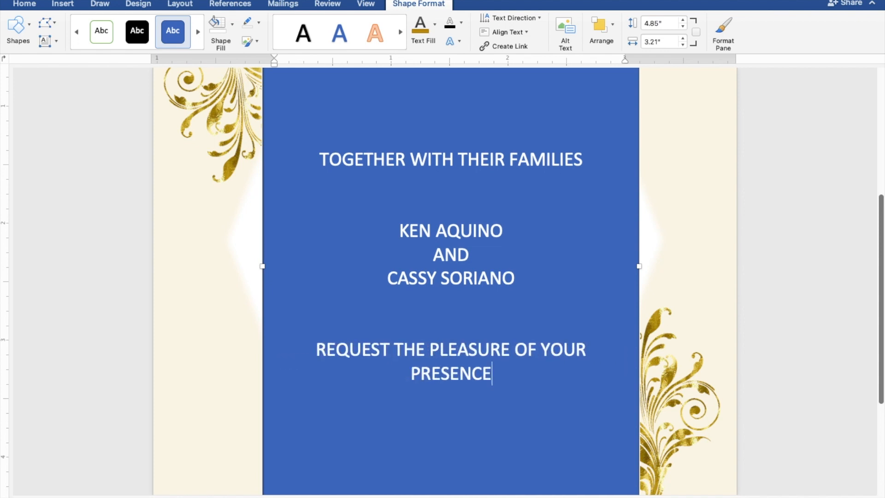
key("Return")
type("AS THEY JOY")
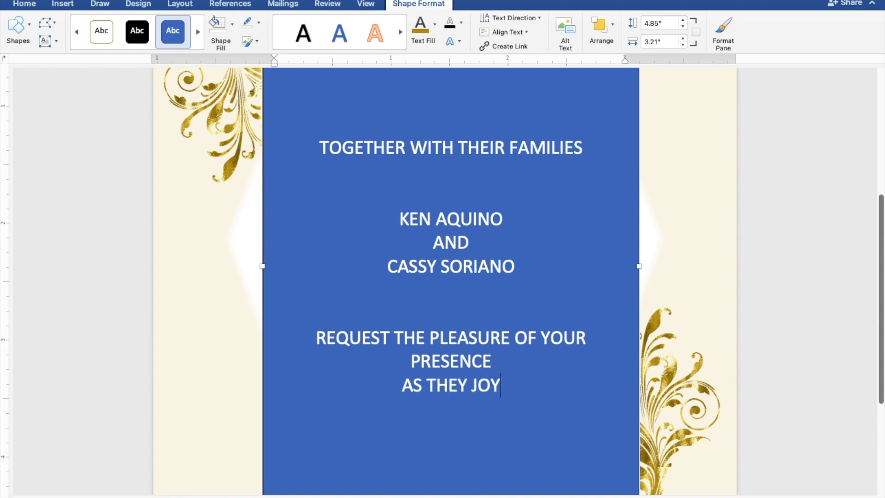
type("FULLY")
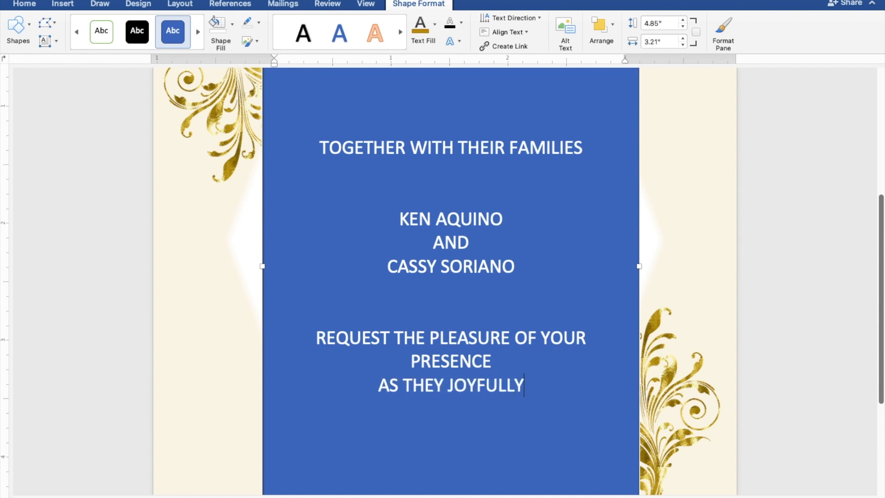
type(" UNI")
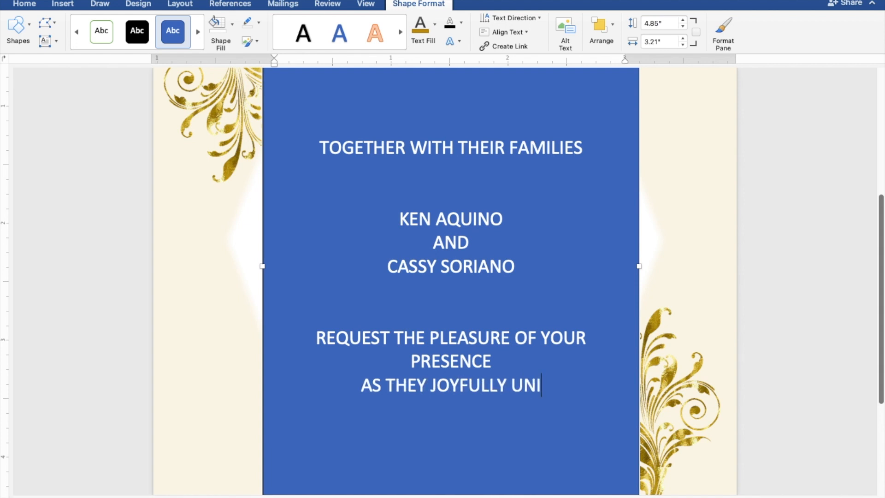
type("TE IN MA")
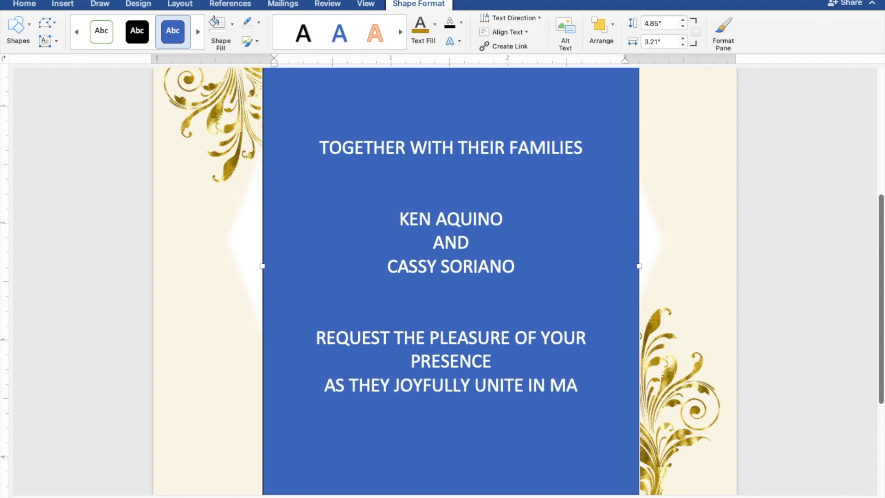
type("RRIAGE")
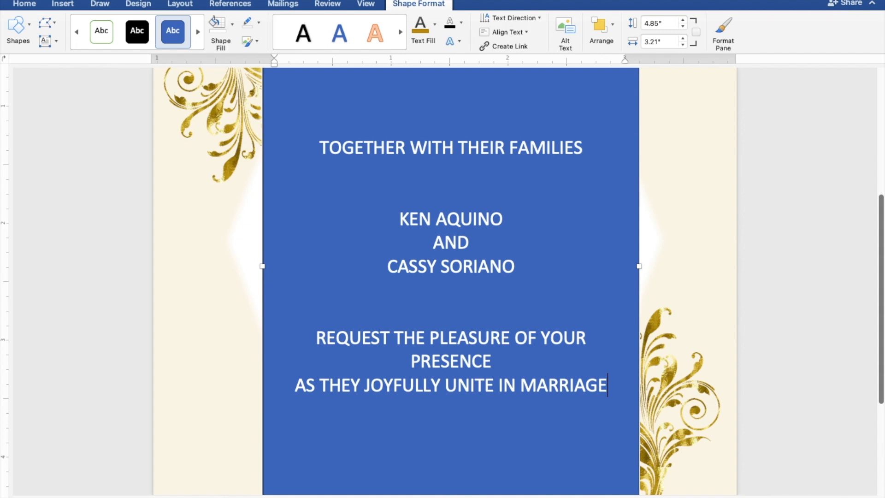
key("Return")
type("SUNDAY")
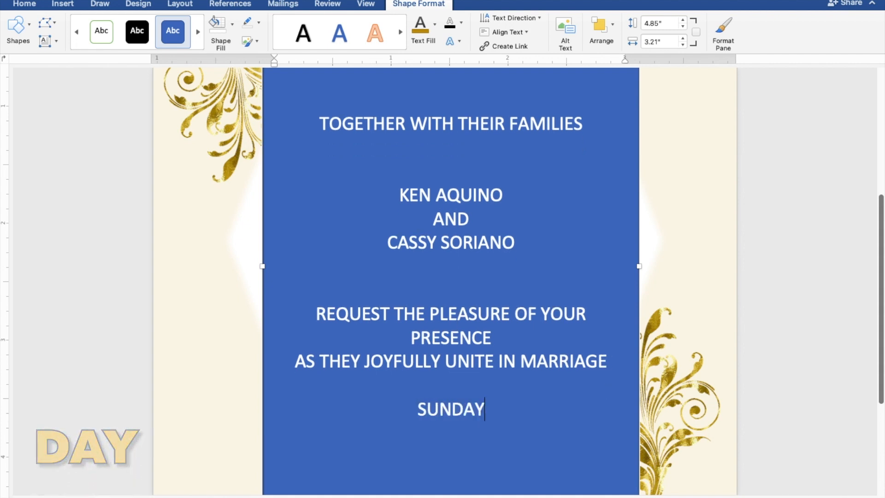
key("Return")
type("J")
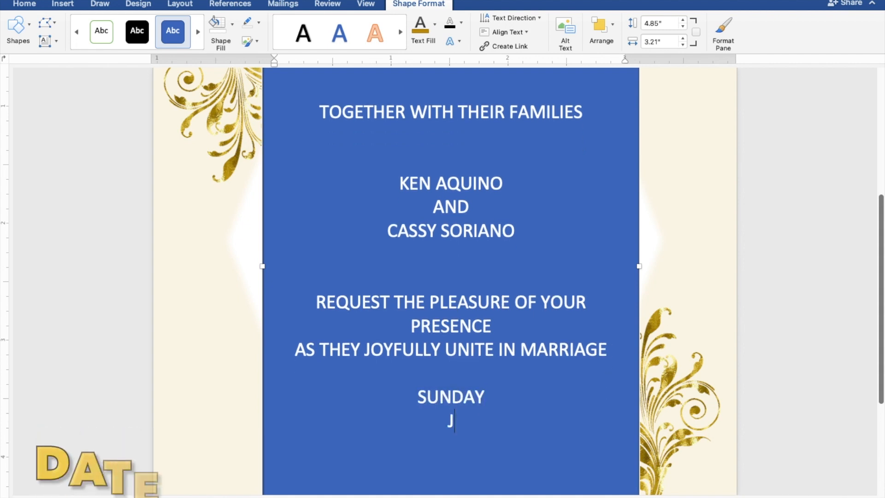
type("ANUARY")
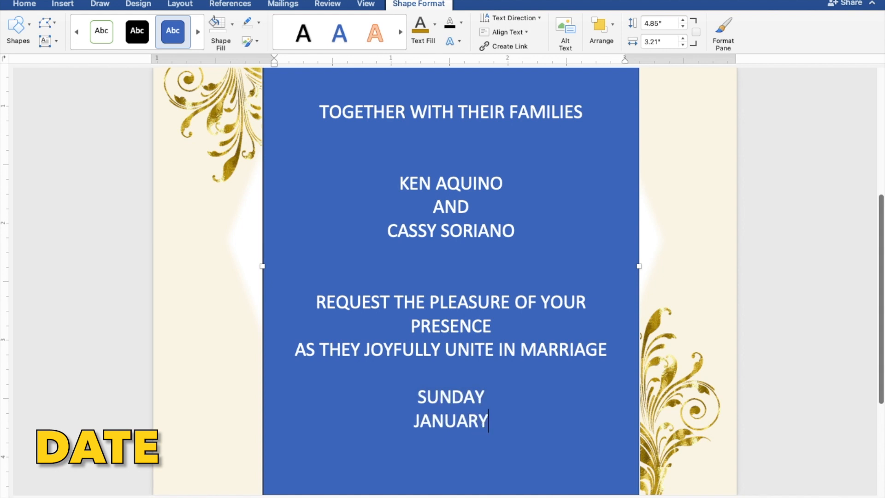
type(" 30,")
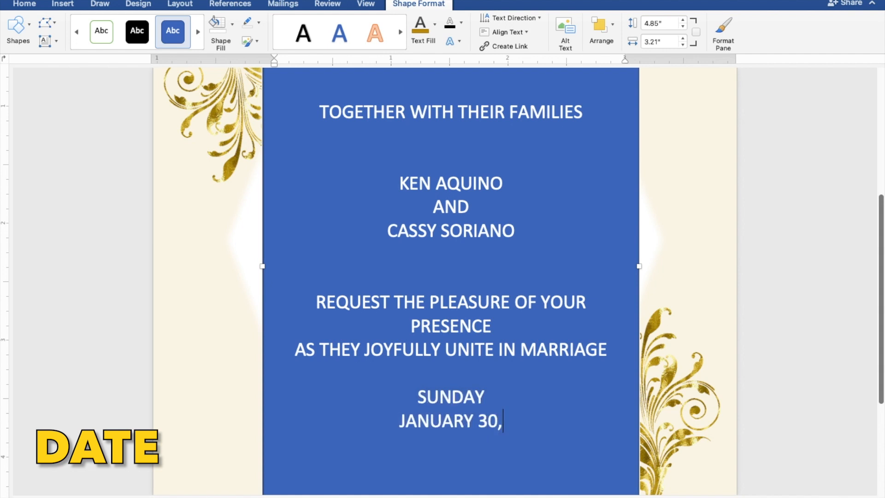
type(" 2022")
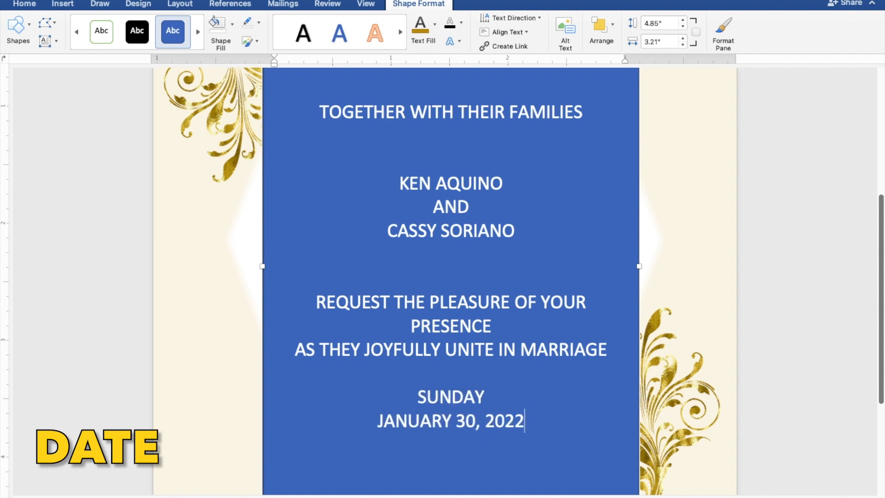
key("Return")
type("TEN")
type(" O'CLOCK I")
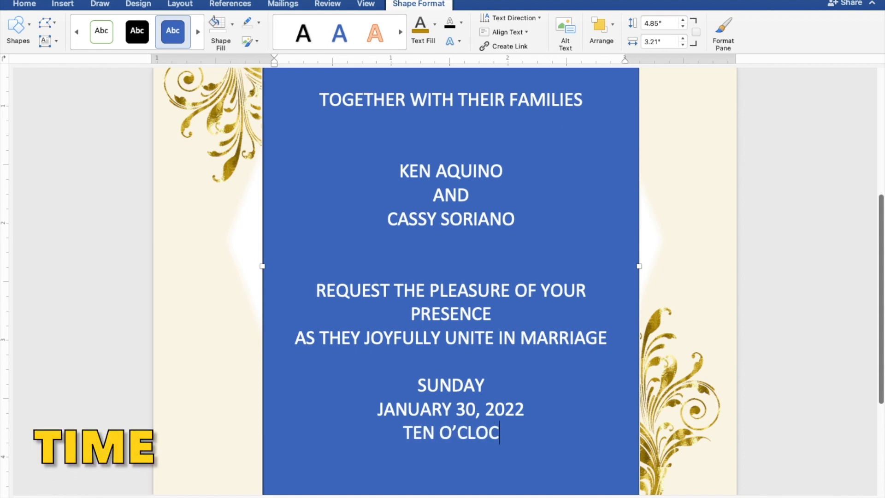
type("N TH")
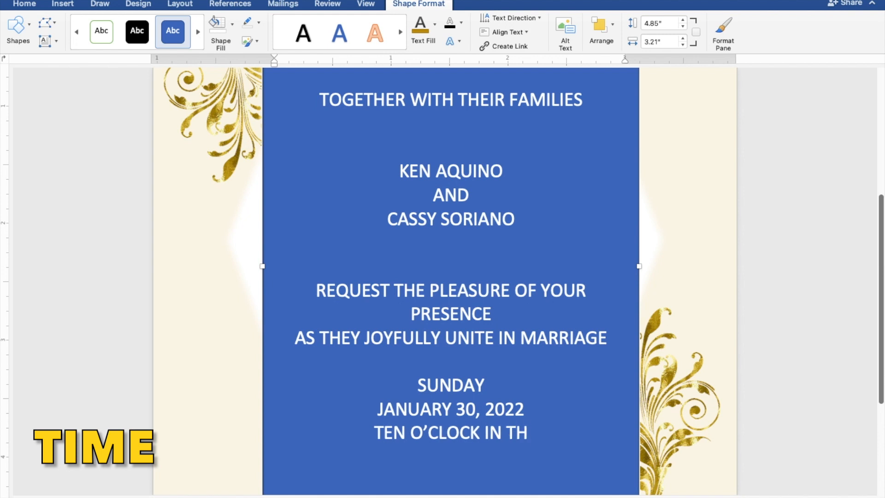
type("E MORNING")
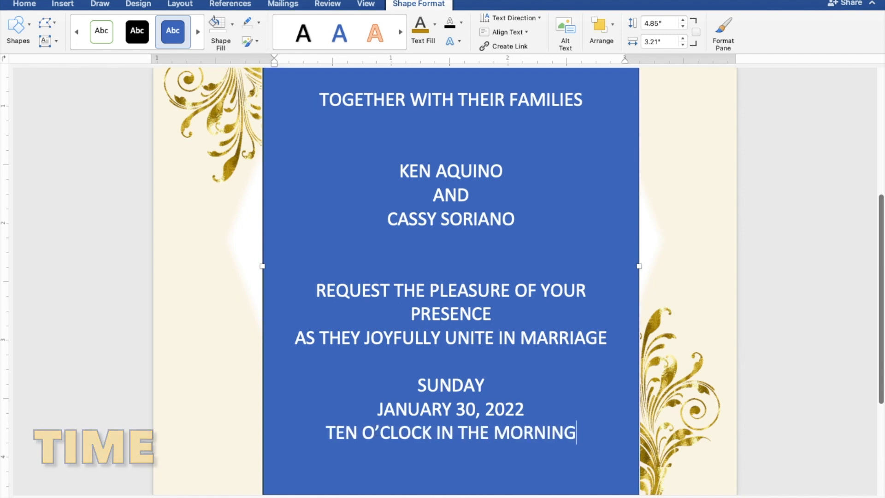
key("Return")
Step: Add ST. THOMAS AQUINAS PARISH CHURCH (typo fixed), MANGALDAN PANGASINAN and RECEPTION TO FOLLOW
type("S")
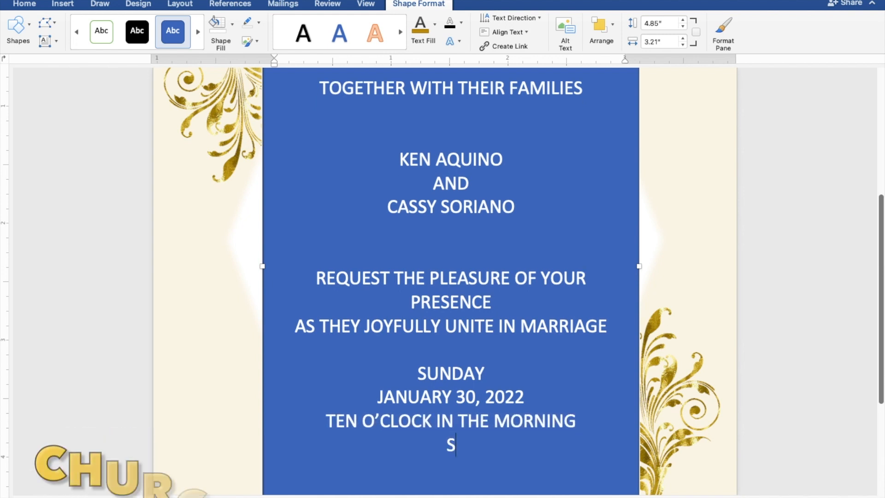
type("T. THOMA")
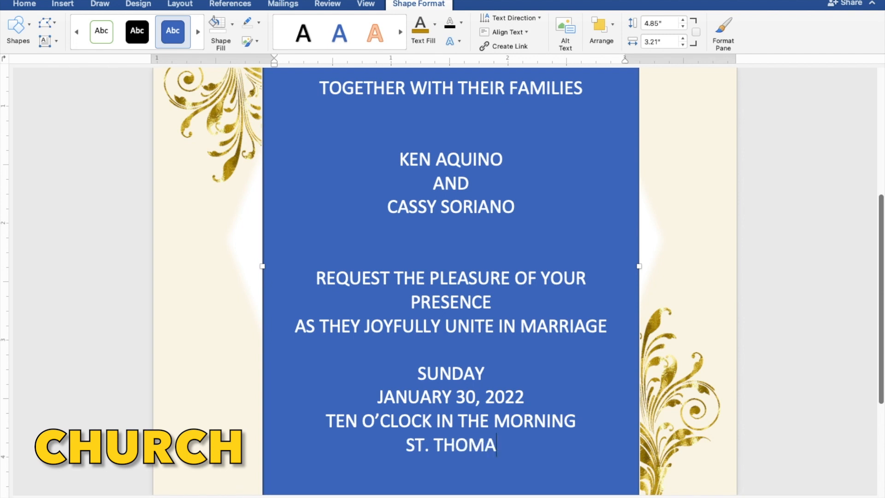
type("S AQUIN")
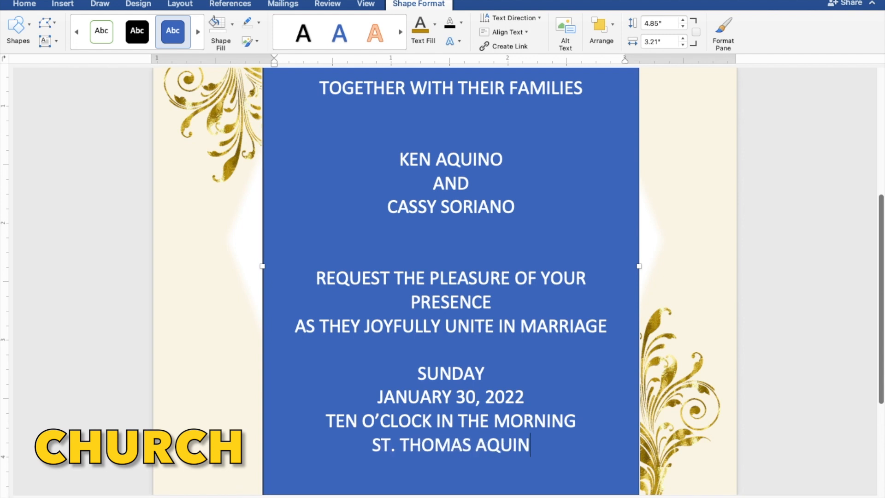
type("AS PAIRS")
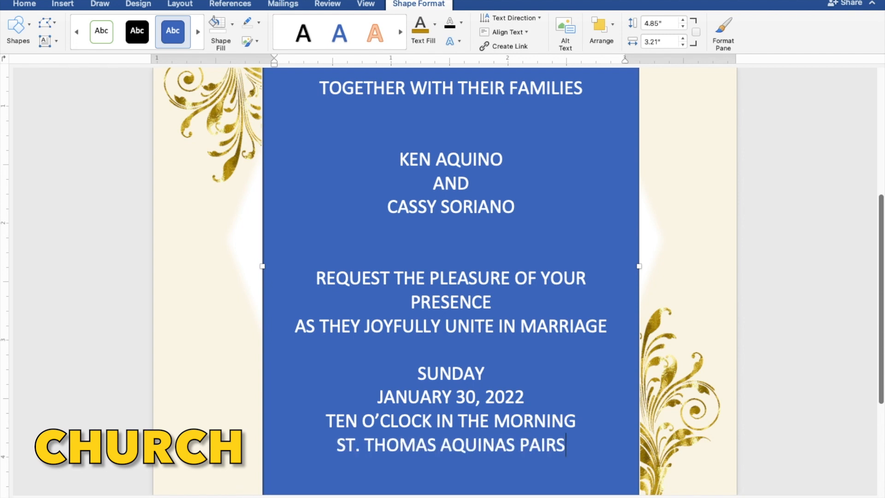
type("H CH")
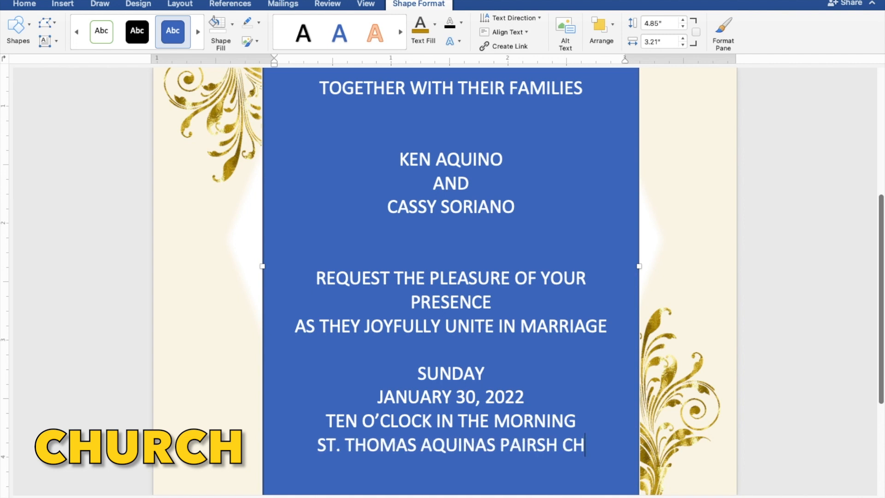
type("URCH")
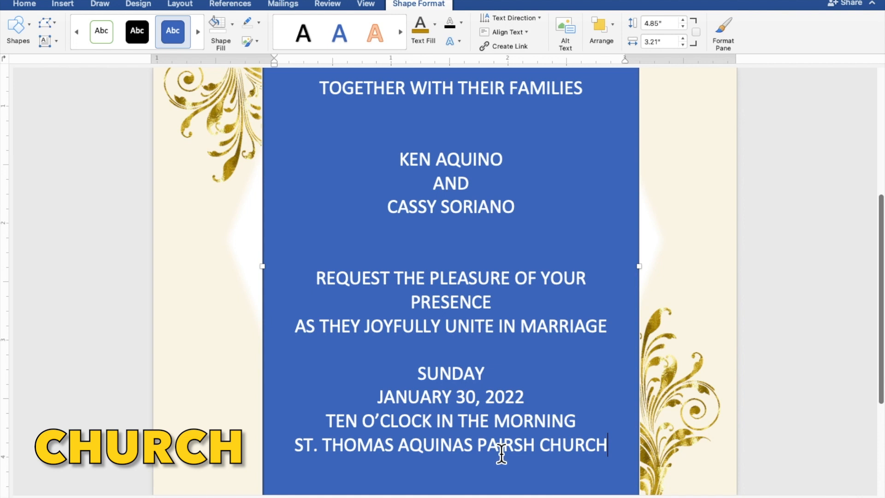
left_click_drag(504, 454, 515, 456)
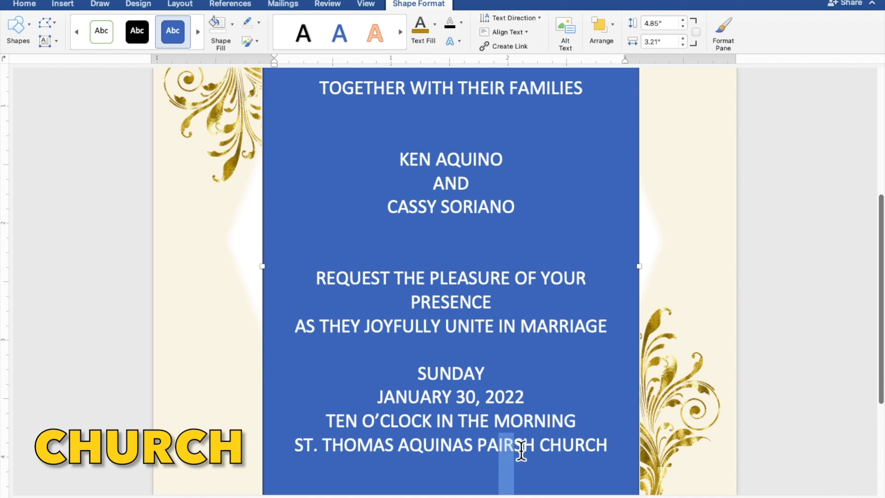
type("RI")
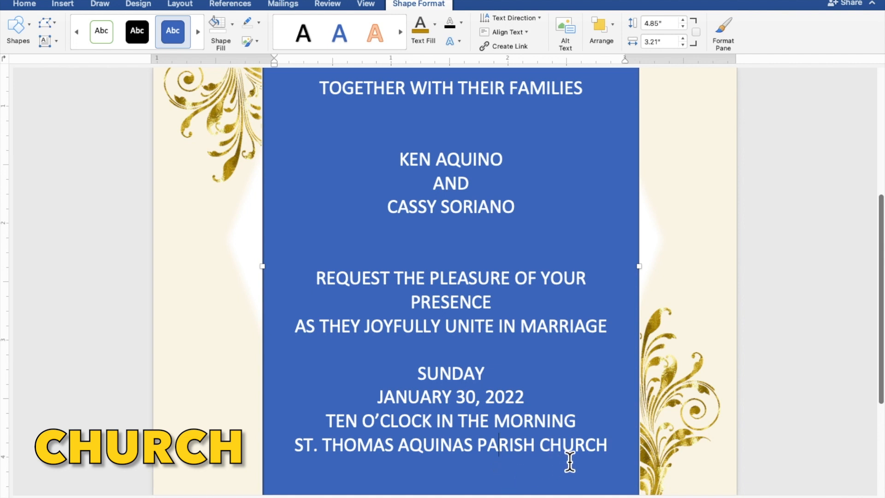
key("Return")
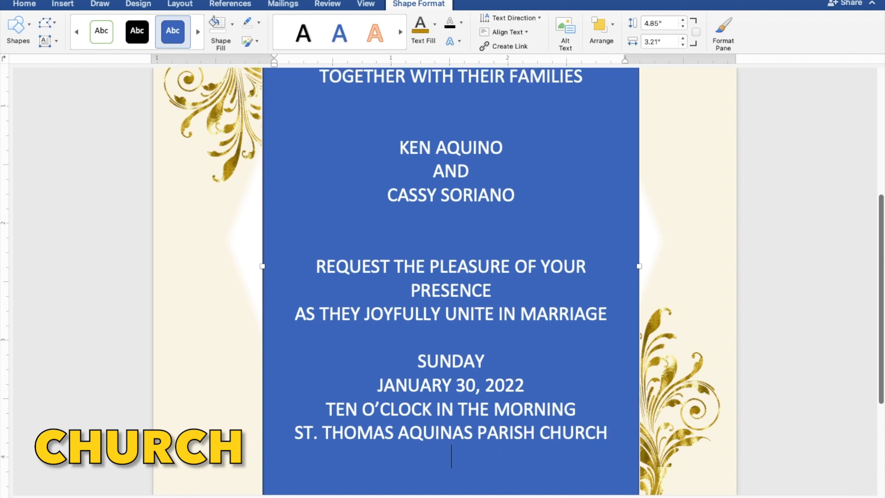
type("MANGAL")
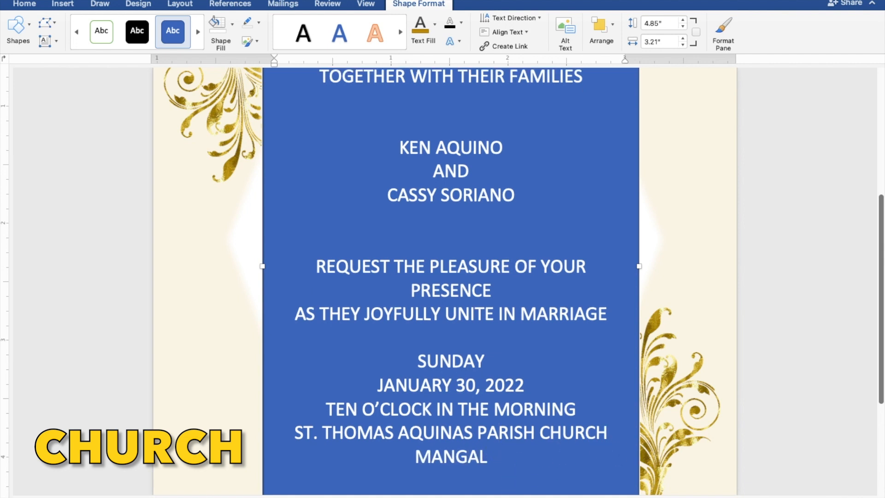
type("DAN PANGASI")
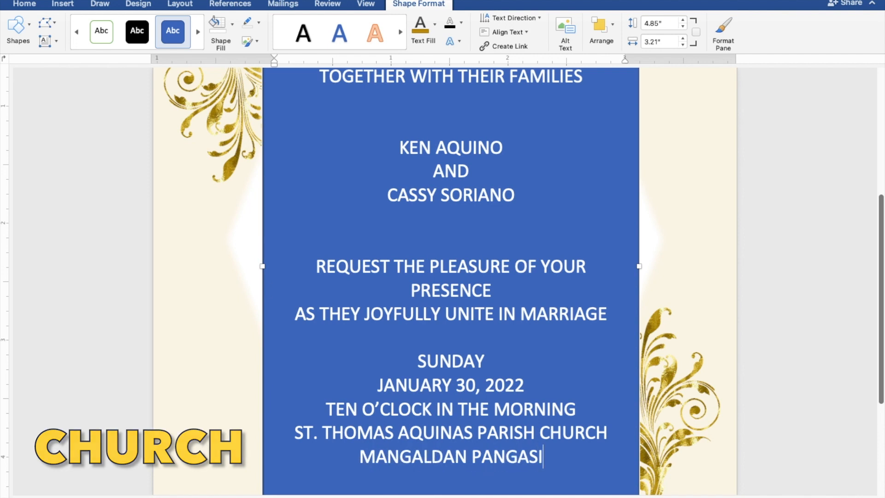
type("NAN")
key("Return")
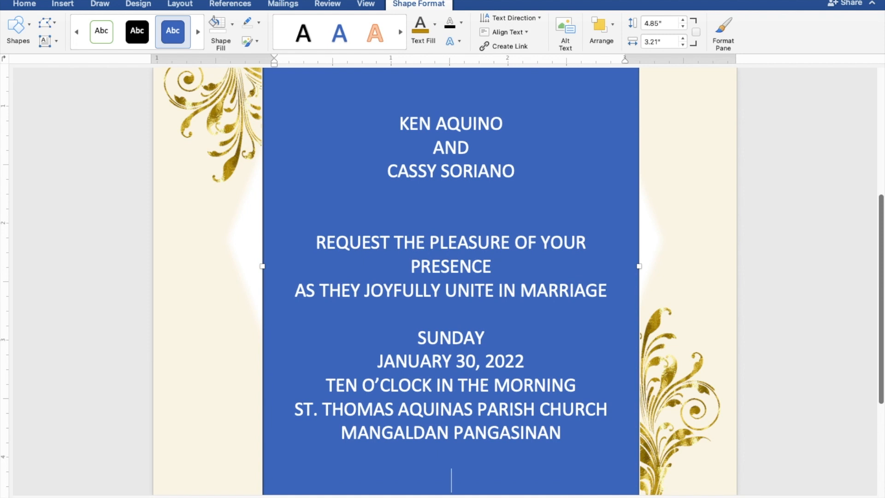
type("RECEPTIO")
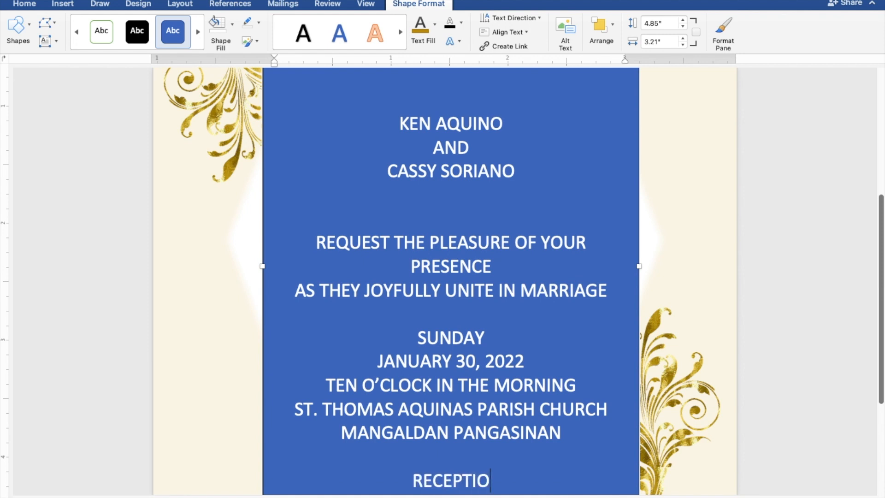
type("N TO FOLLOW")
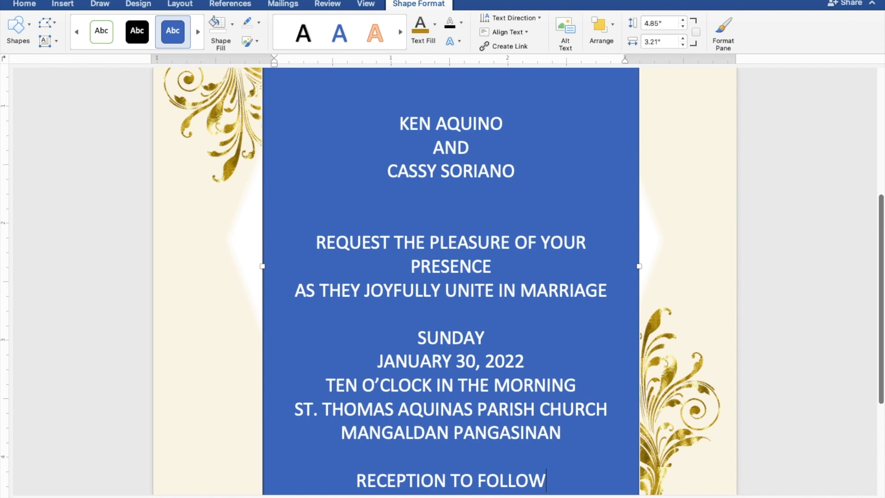
Step: Select all the invitation text, remove the box's fill and outline, and colour the text gold
scroll(633, 450, "down", 3)
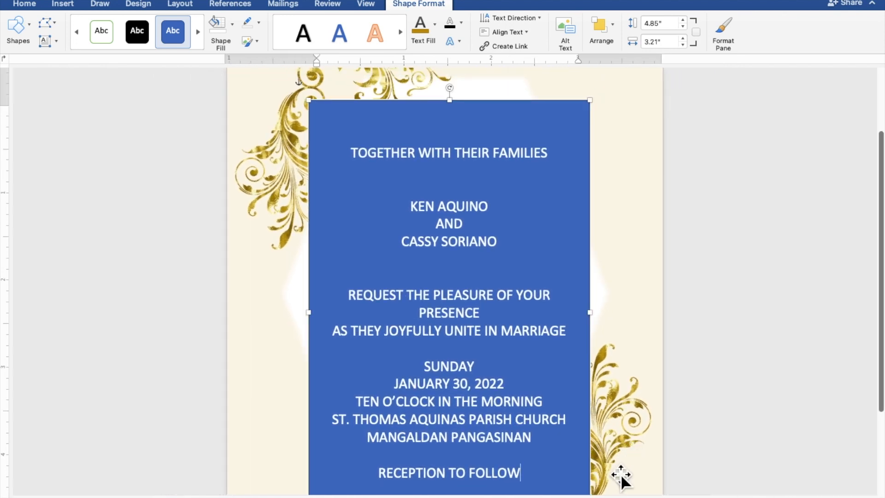
left_click_drag(533, 483, 357, 166)
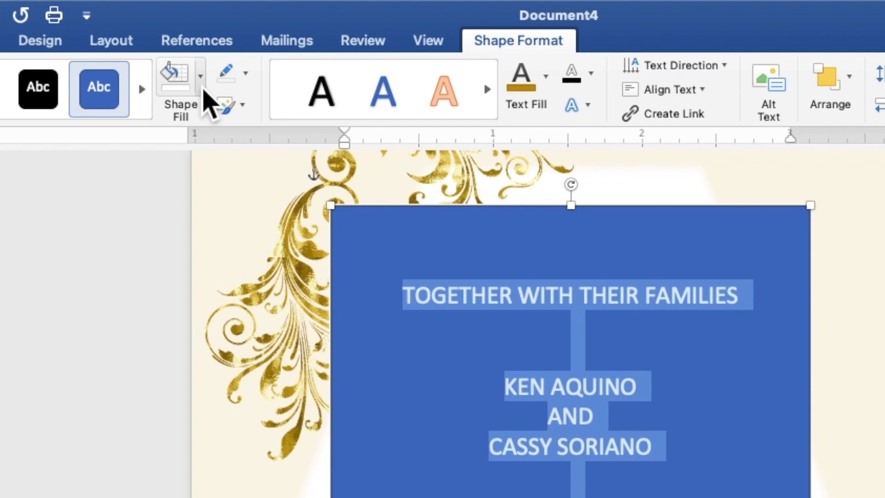
left_click(203, 90)
left_click(209, 123)
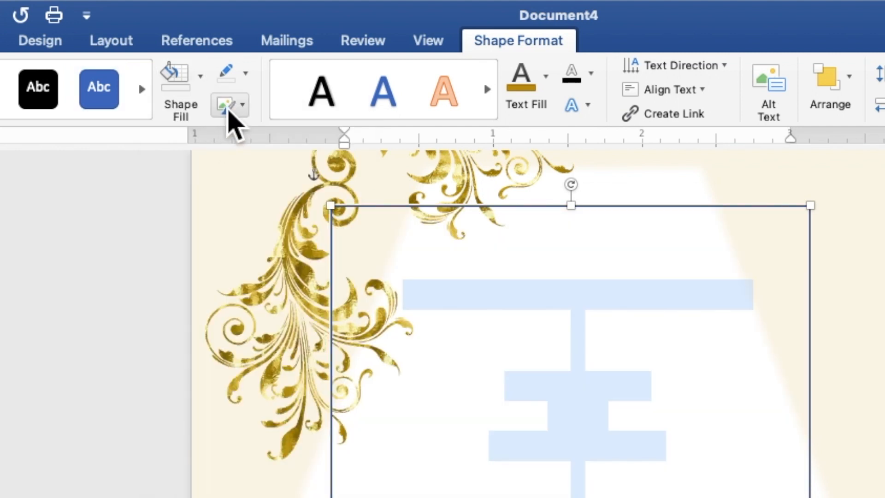
left_click(246, 74)
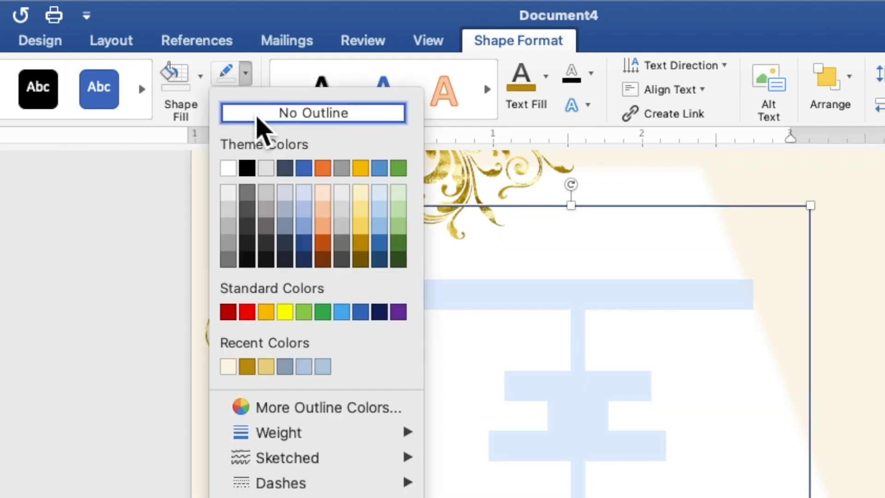
left_click(258, 115)
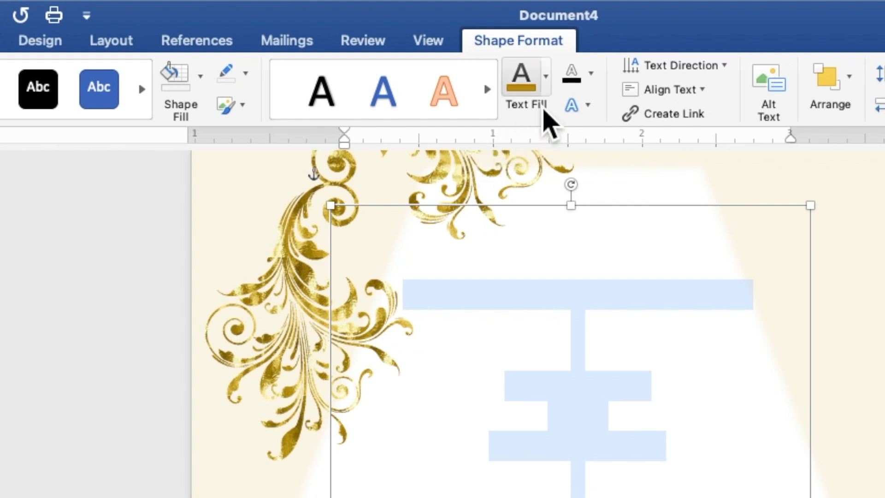
left_click(547, 88)
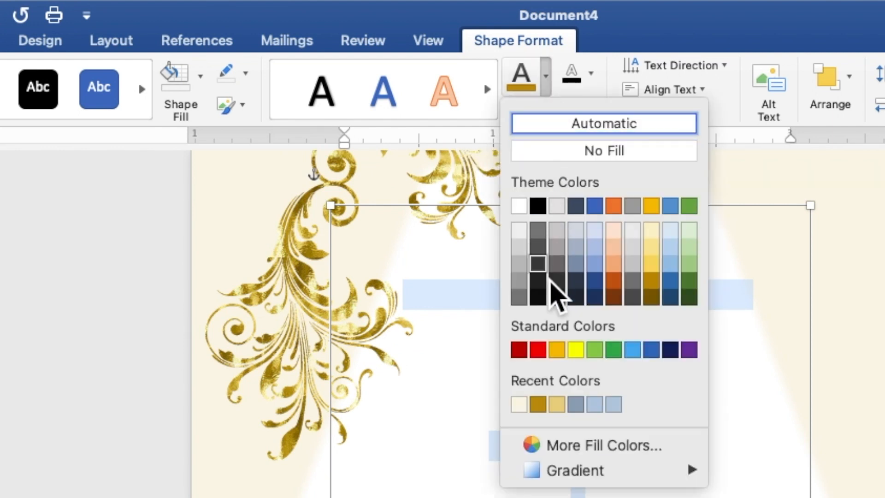
left_click(539, 409)
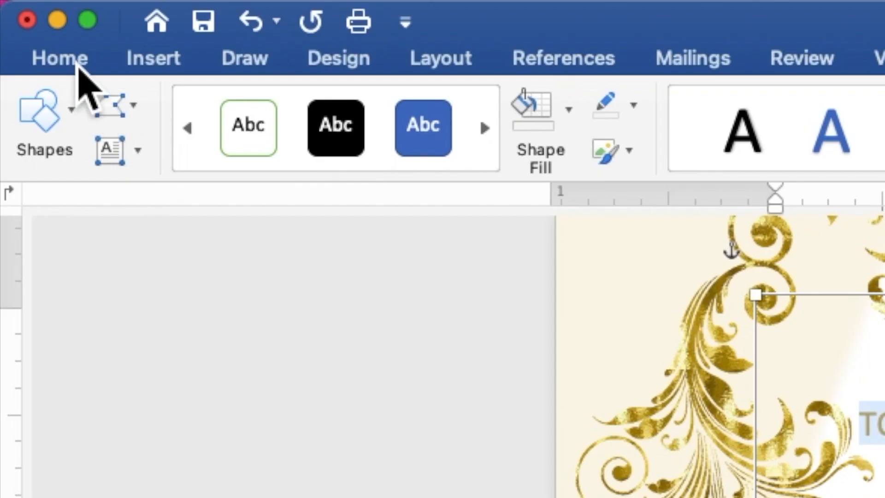
Step: Set the invitation text to Times New Roman at size 9
left_click(32, 8)
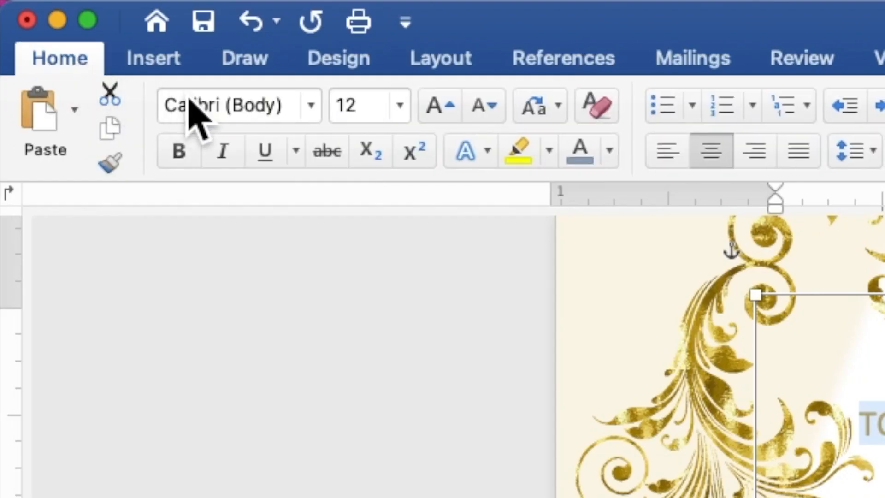
left_click(316, 110)
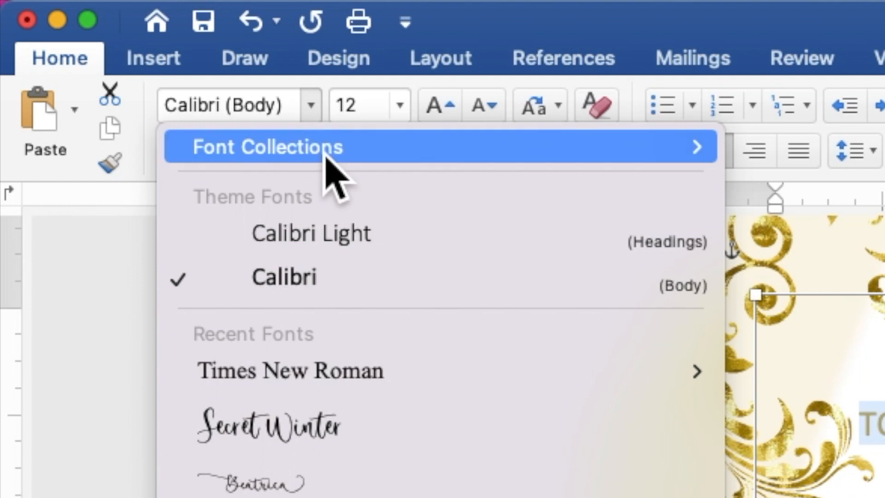
left_click(328, 383)
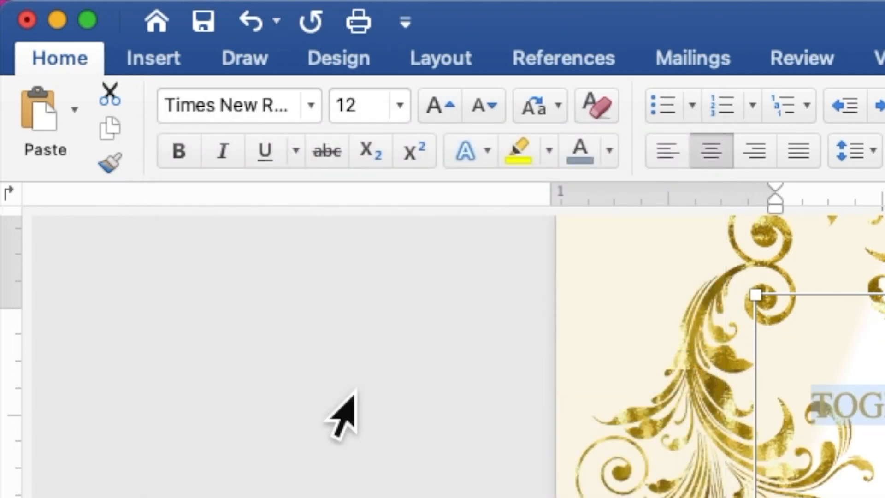
left_click(346, 109)
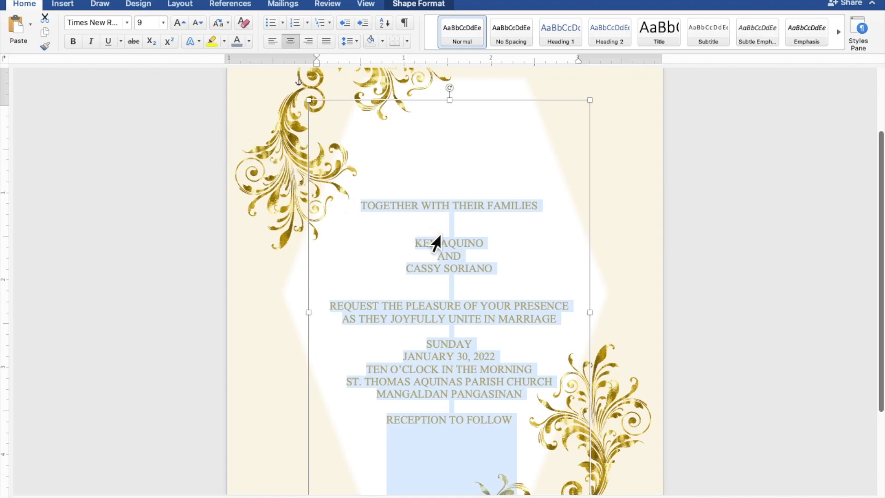
Step: Make the couple's names and AND line bold at size 15
left_click(468, 245)
left_click_drag(476, 275, 419, 248)
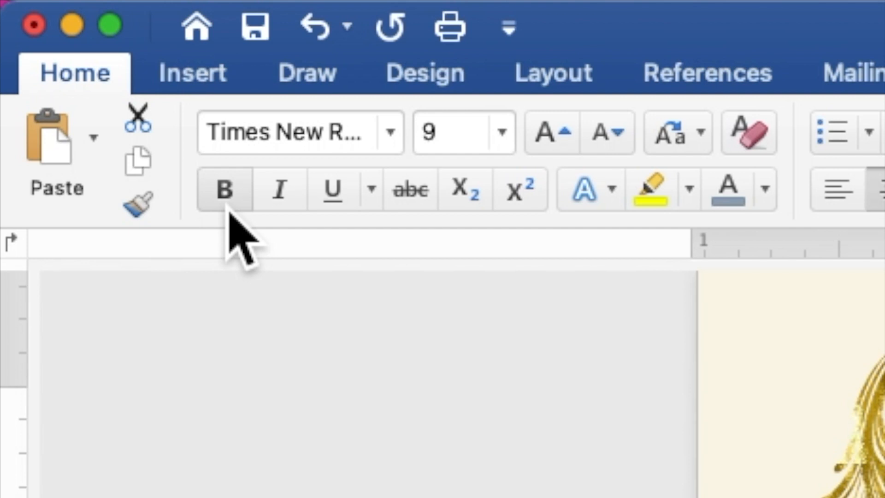
left_click(73, 42)
left_click(437, 134)
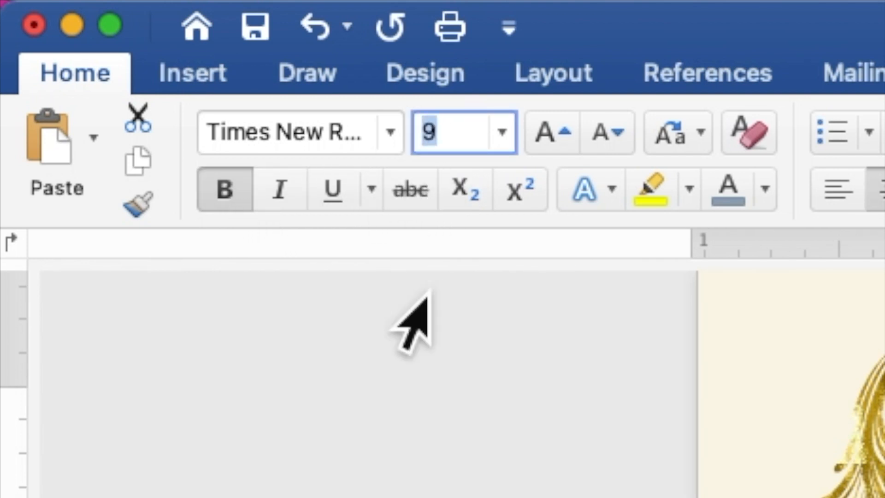
key("Return")
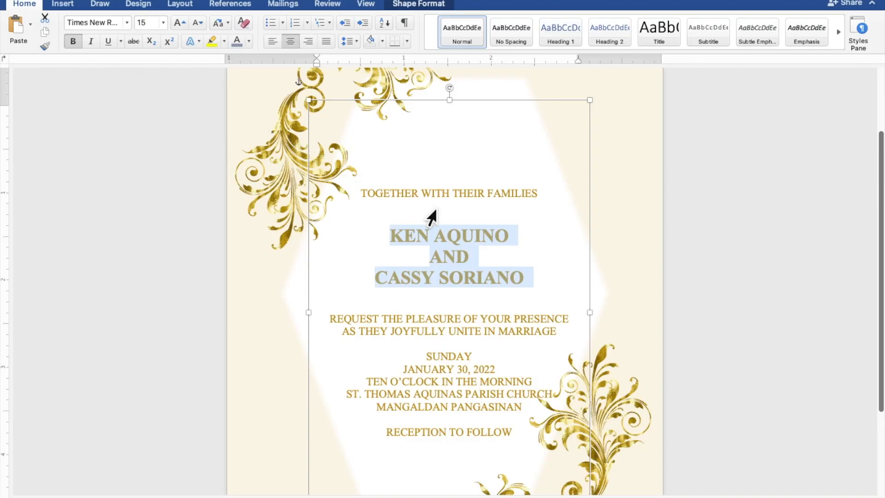
scroll(455, 215, "down", 1)
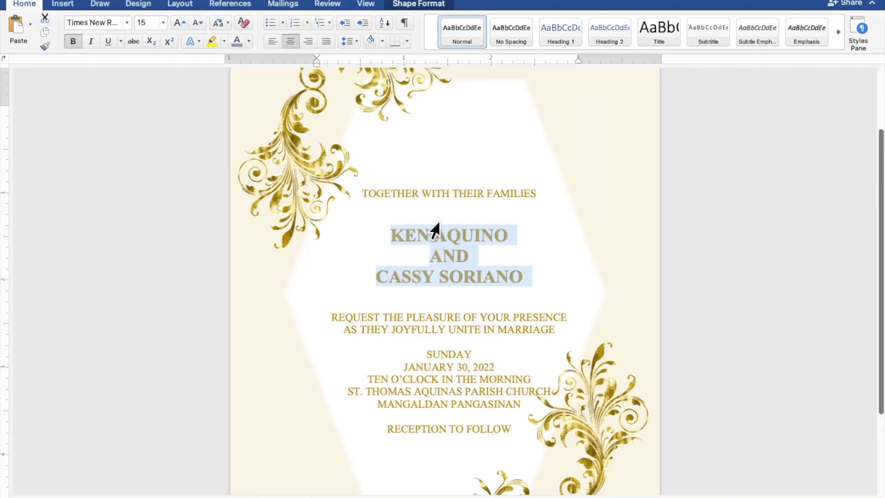
scroll(343, 247, "down", 4)
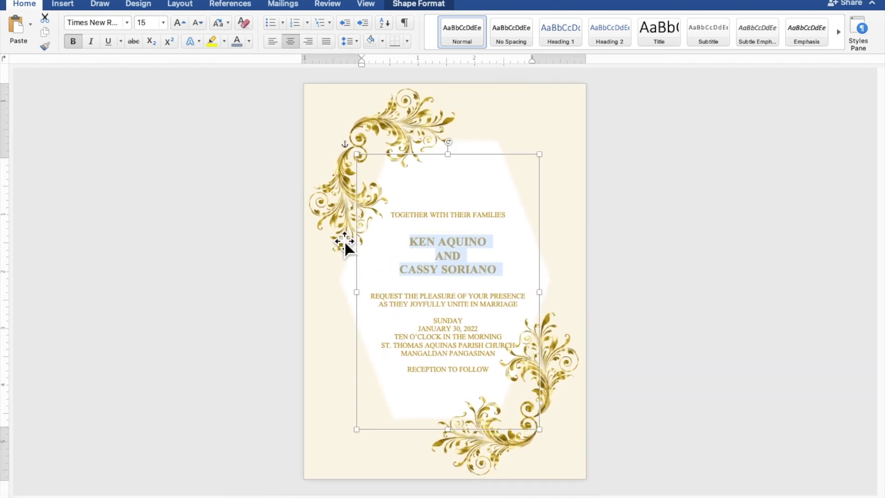
left_click(457, 318)
Step: Add blank lines around SUNDAY, RECEPTION TO FOLLOW, the names and TOGETHER WITH THEIR FAMILIES
key("Return")
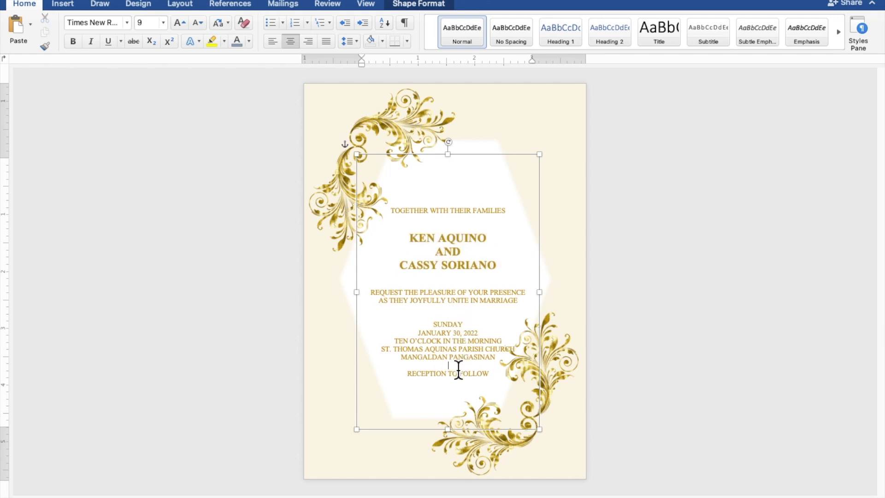
key("Return")
left_click(455, 279)
key("Return")
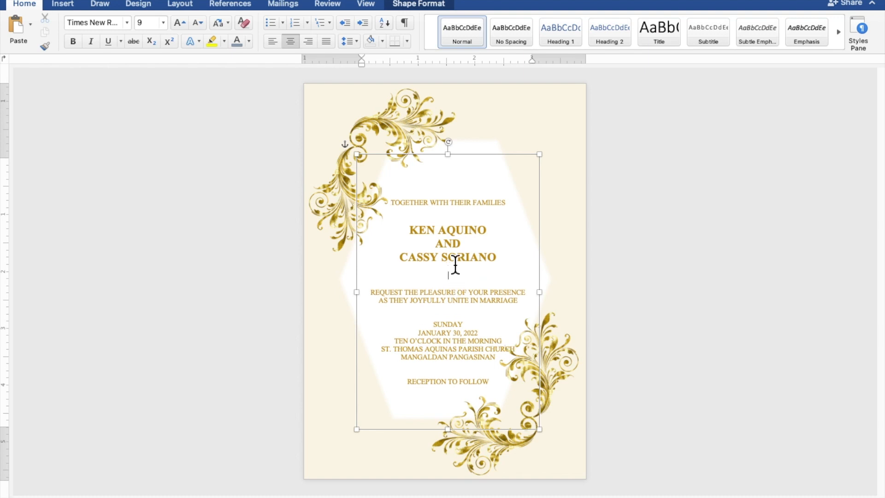
key("Return")
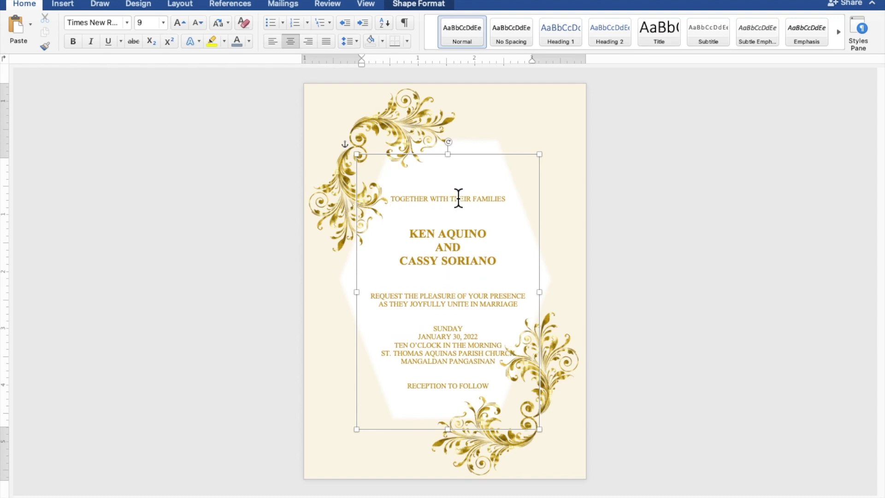
Step: Shift the text box slightly up and left within the hexagon, then deselect it
left_click_drag(468, 164, 468, 157)
key("Left")
key("Left")
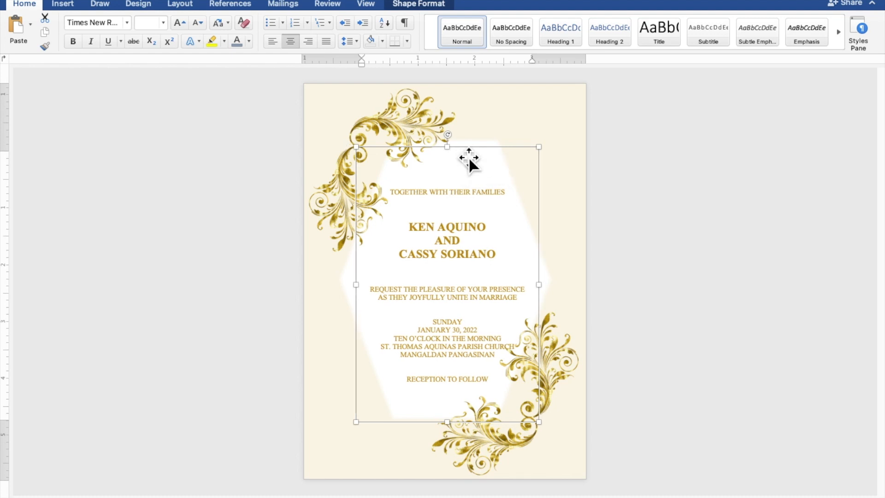
key("Up")
key("Up")
key("Up")
key("Up")
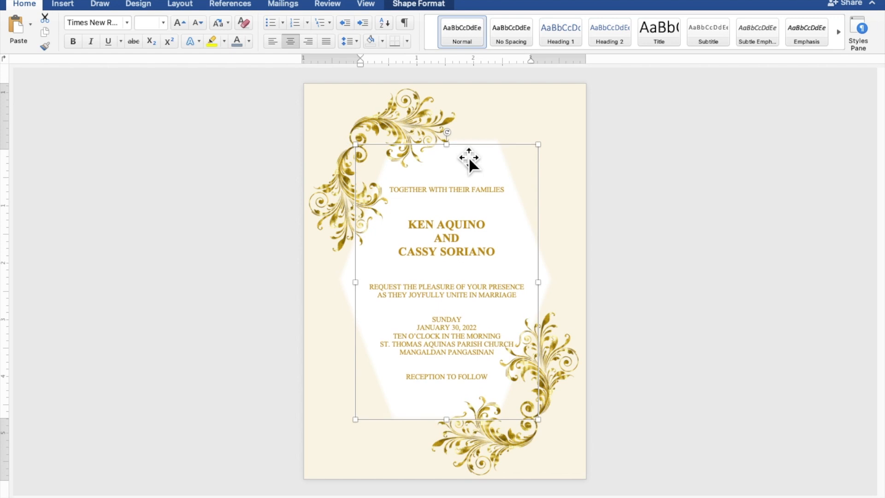
key("Up")
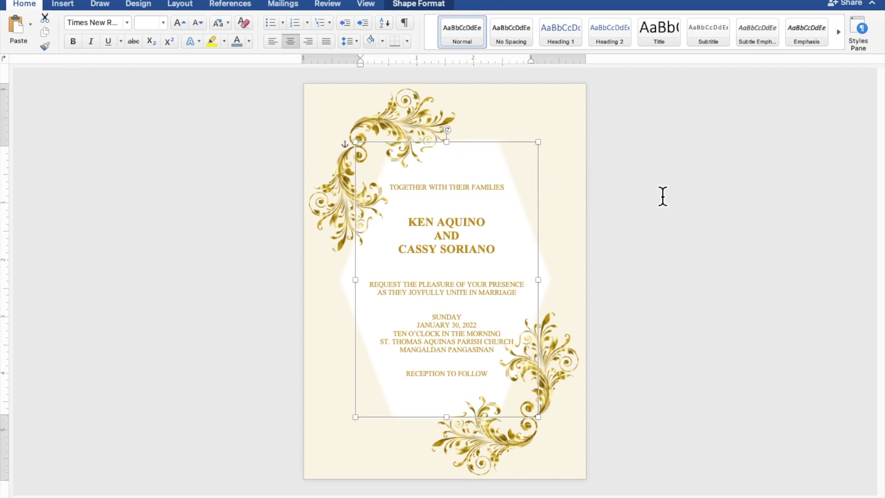
left_click(753, 206)
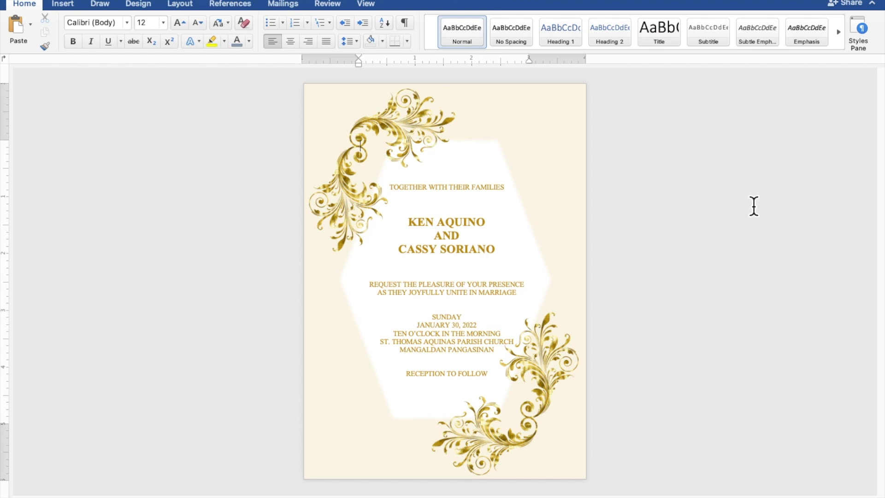